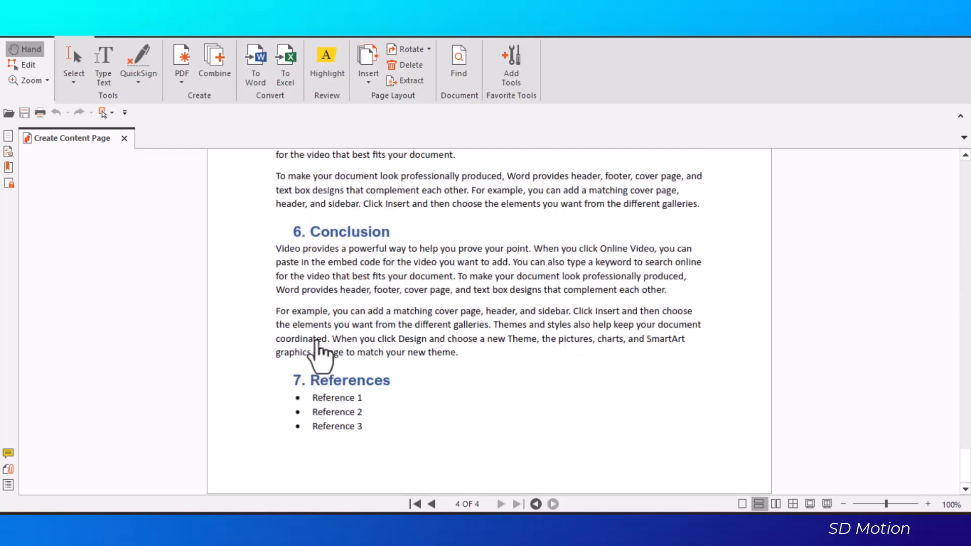
Step: Review the finished PDF's sections from References back to its contents list, and follow an entry under Roles and Responsibilities
{"action": "scroll", "coordinate": [427, 354], "scroll_direction": "up", "scroll_amount": 1}
{"action": "scroll", "coordinate": [426, 354], "scroll_direction": "up", "scroll_amount": 20}
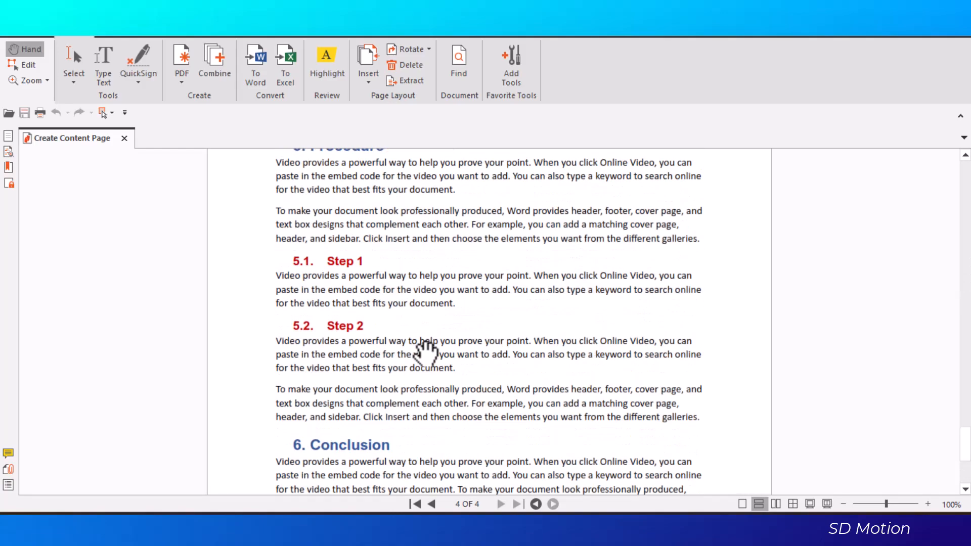
{"action": "scroll", "coordinate": [430, 344], "scroll_direction": "up", "scroll_amount": 10}
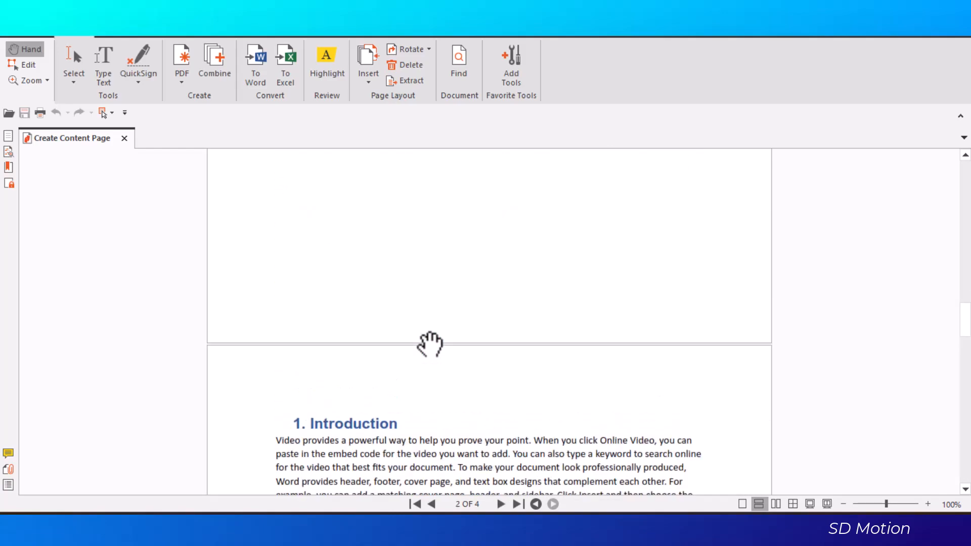
{"action": "scroll", "coordinate": [340, 316], "scroll_direction": "up", "scroll_amount": 3}
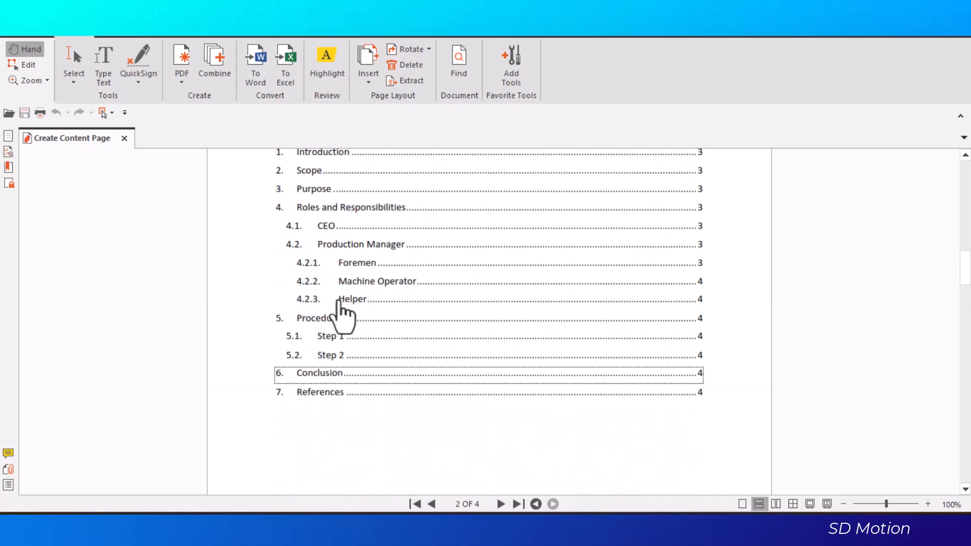
{"action": "left_click", "coordinate": [349, 280]}
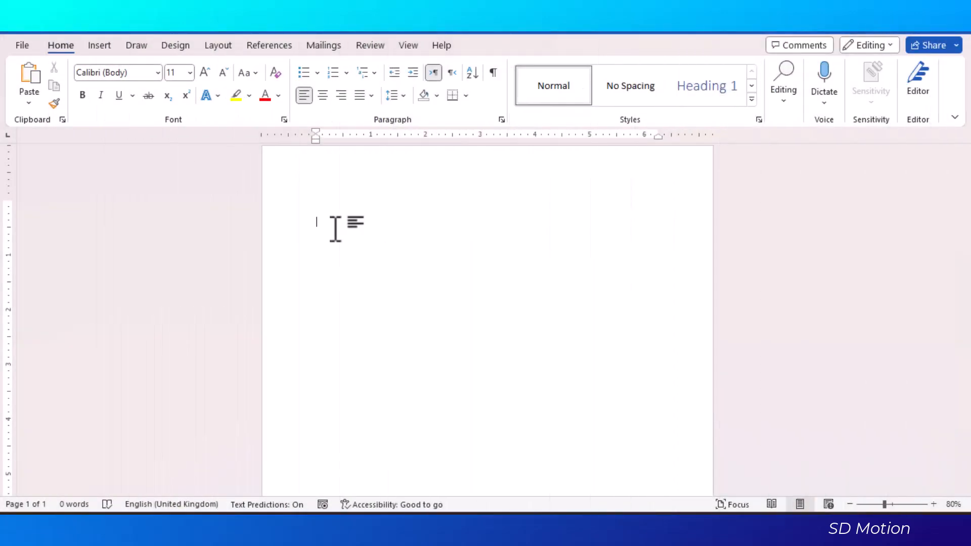
Step: In the blank Word document, apply the Intense Quote style and enter the title "Create a Content Page"
{"action": "left_click", "coordinate": [750, 98]}
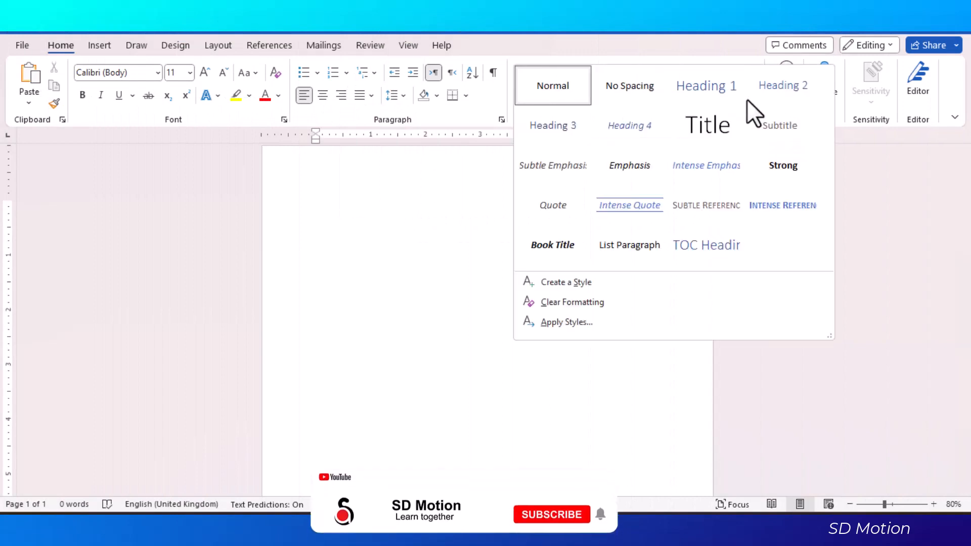
{"action": "left_click", "coordinate": [635, 201]}
{"action": "type", "text": "Create a Content"}
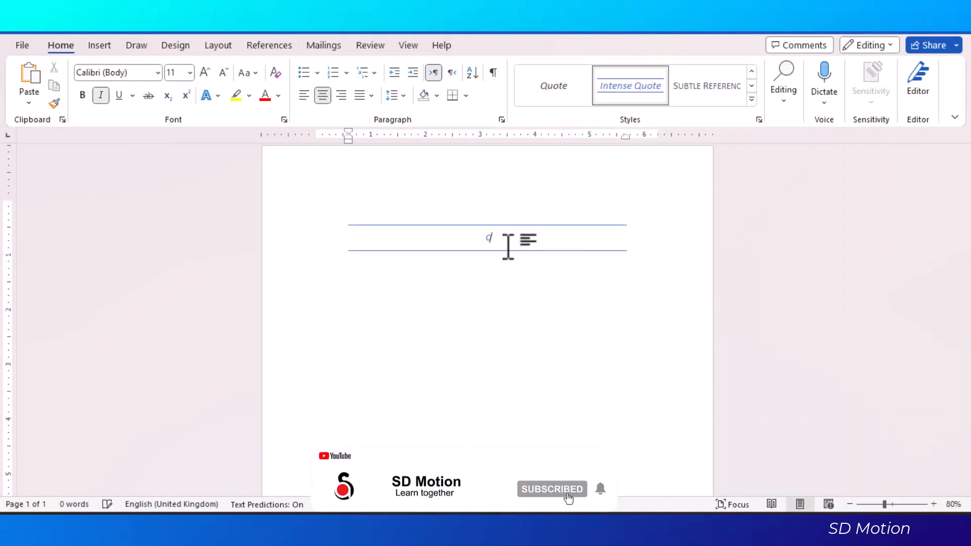
{"action": "type", "text": " Page"}
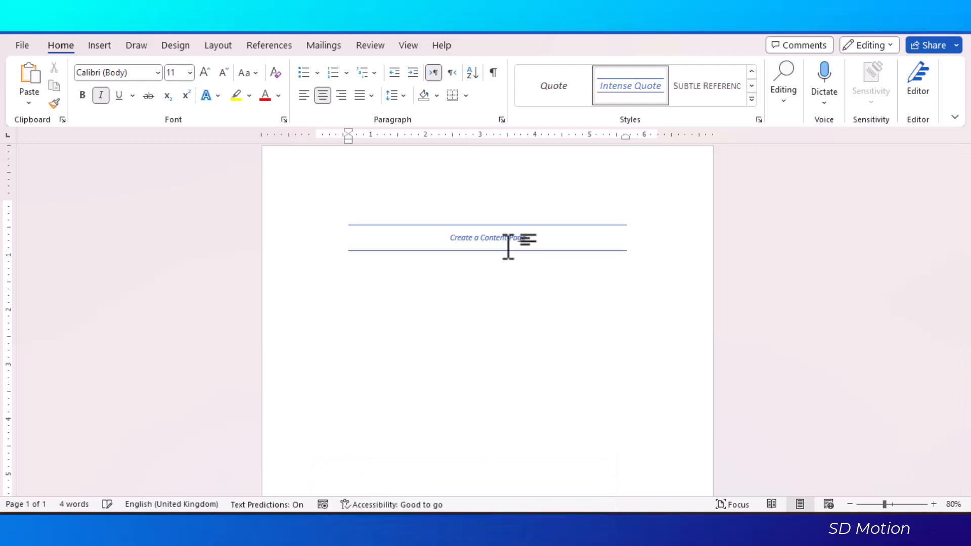
Step: Add blank lines above the title to move it down towards the middle of the page
{"action": "left_click", "coordinate": [535, 208]}
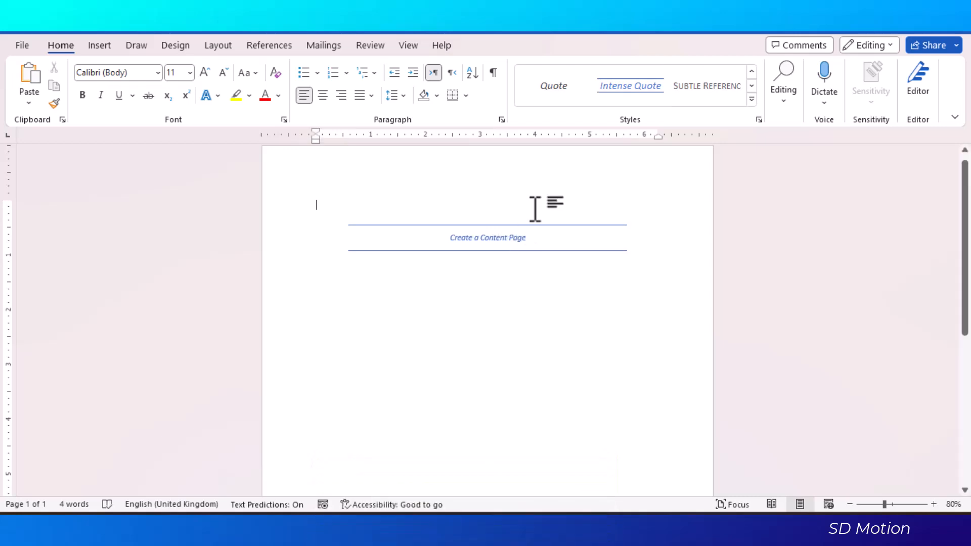
{"action": "key", "text": "Return"}
{"action": "key", "text": "Return"}
{"action": "key", "text": "Return"}
{"action": "key", "text": "Return"}
{"action": "key", "text": "Return"}
{"action": "key", "text": "Return"}
{"action": "key", "text": "Return"}
{"action": "key", "text": "Return"}
{"action": "key", "text": "Return"}
{"action": "key", "text": "Return"}
{"action": "key", "text": "Return"}
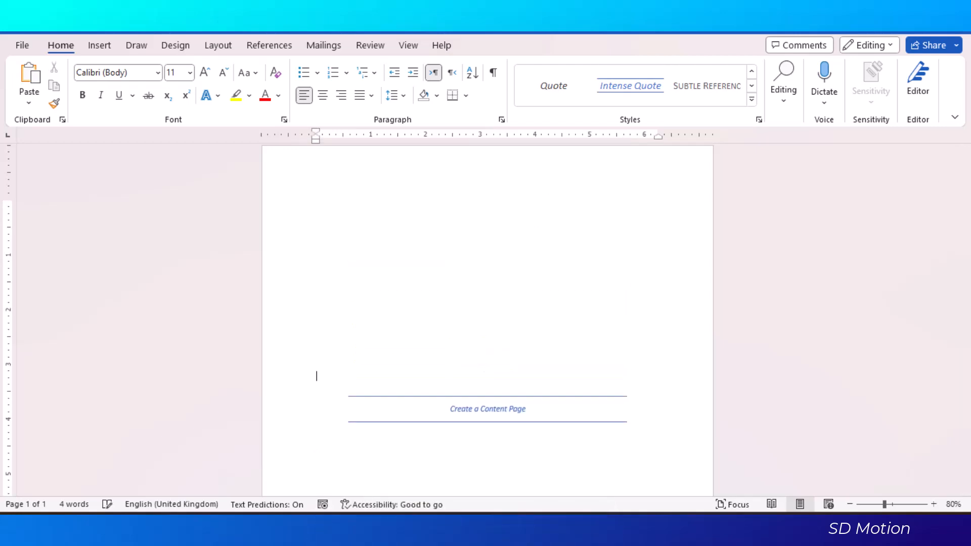
Step: Make the title "Create a Content Page" bold and enlarge it to 14 pt
{"action": "scroll", "coordinate": [438, 328], "scroll_direction": "down", "scroll_amount": 2}
{"action": "left_click_drag", "start_coordinate": [436, 357], "coordinate": [553, 363]}
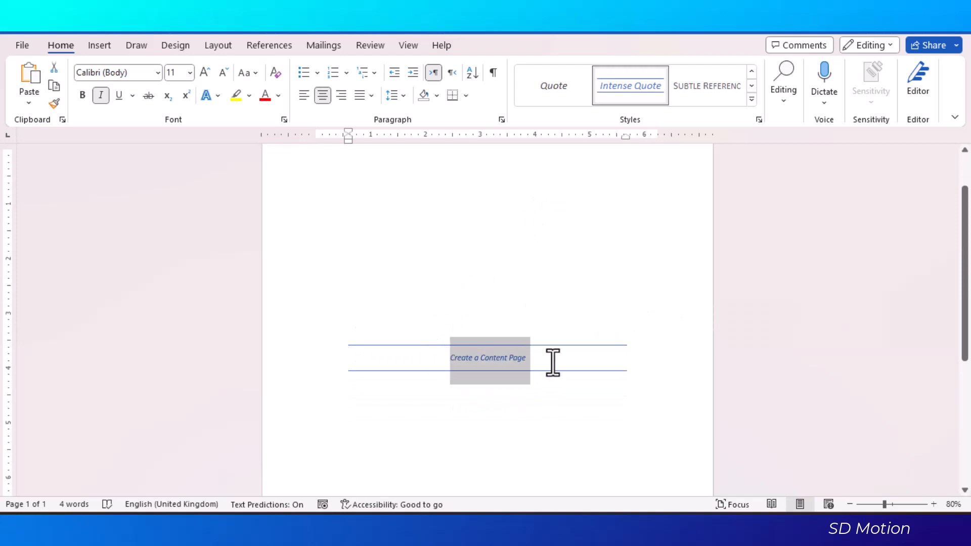
{"action": "key", "text": "ctrl+b"}
{"action": "left_click", "coordinate": [205, 71]}
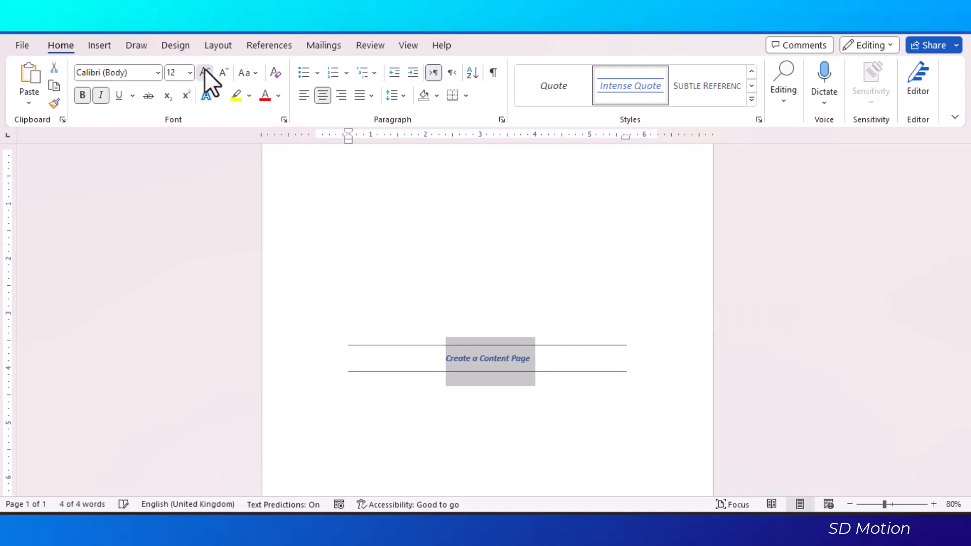
{"action": "left_click", "coordinate": [205, 71]}
Step: Start a new line below the title and insert a page break there
{"action": "left_click", "coordinate": [487, 314]}
{"action": "scroll", "coordinate": [488, 388], "scroll_direction": "down", "scroll_amount": 2}
{"action": "left_click", "coordinate": [434, 320]}
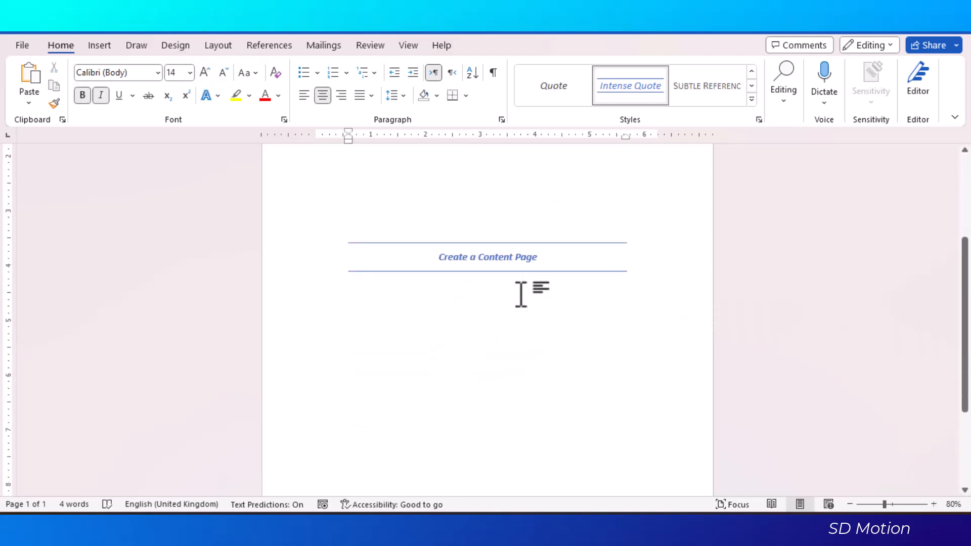
{"action": "left_click", "coordinate": [551, 260]}
{"action": "key", "text": "Return"}
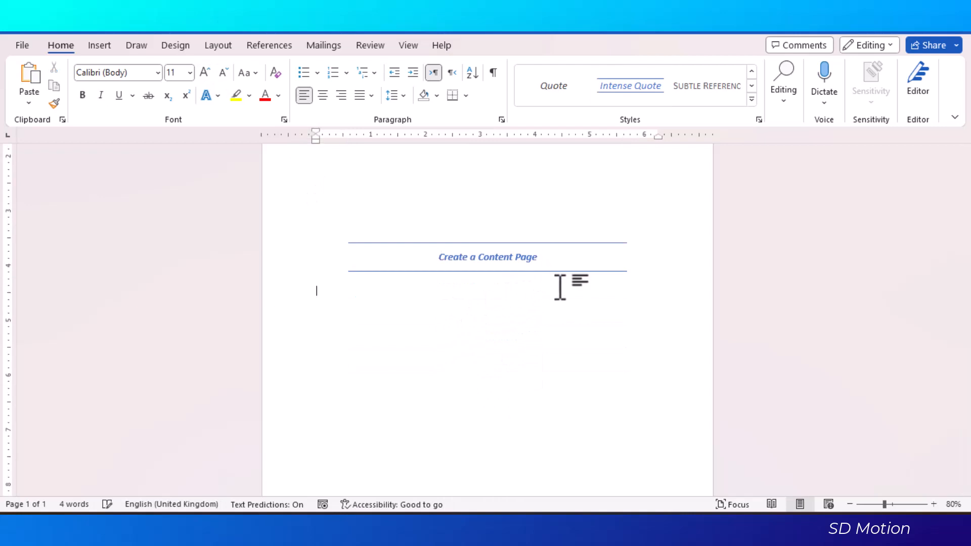
{"action": "scroll", "coordinate": [558, 288], "scroll_direction": "up", "scroll_amount": 1}
{"action": "key", "text": "ctrl+Return"}
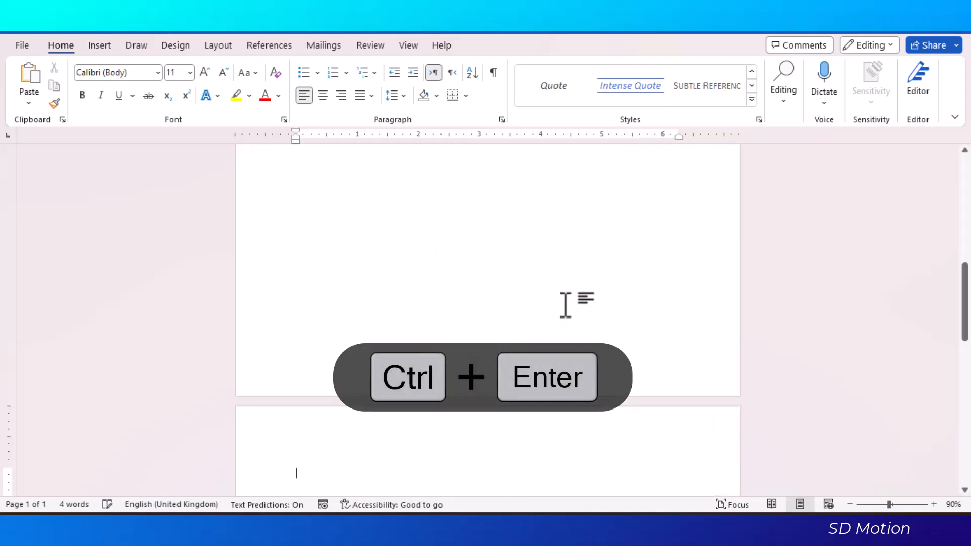
Step: Enter "Introduction" on the second page, apply the Heading 1 style and number it "1."
{"action": "scroll", "coordinate": [575, 263], "scroll_direction": "down", "scroll_amount": 3}
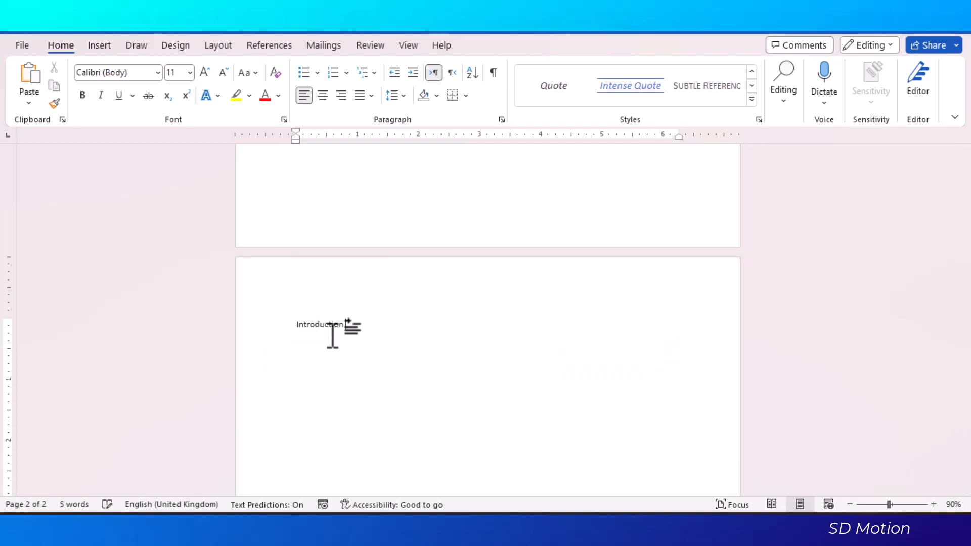
{"action": "left_click", "coordinate": [278, 329]}
{"action": "left_click", "coordinate": [296, 325]}
{"action": "left_click", "coordinate": [752, 99]}
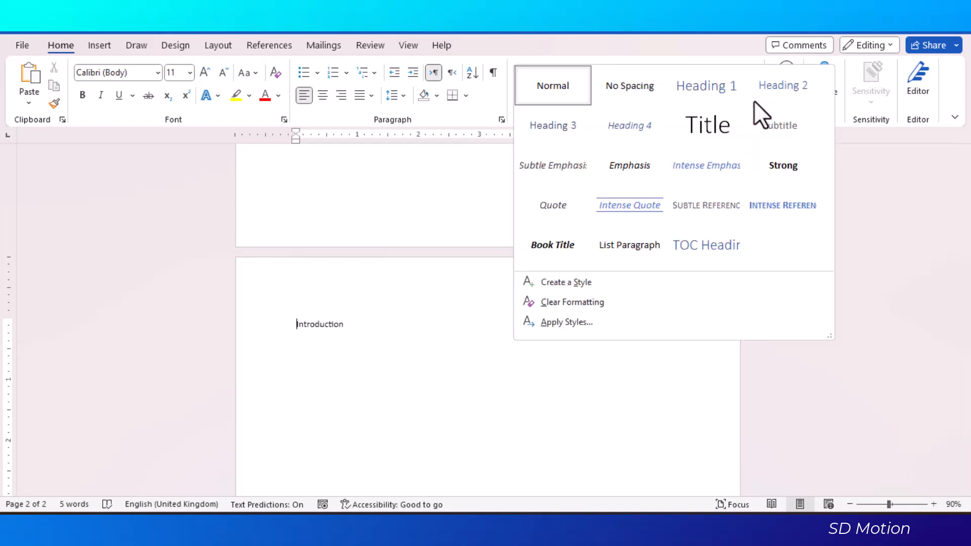
{"action": "left_click", "coordinate": [567, 323]}
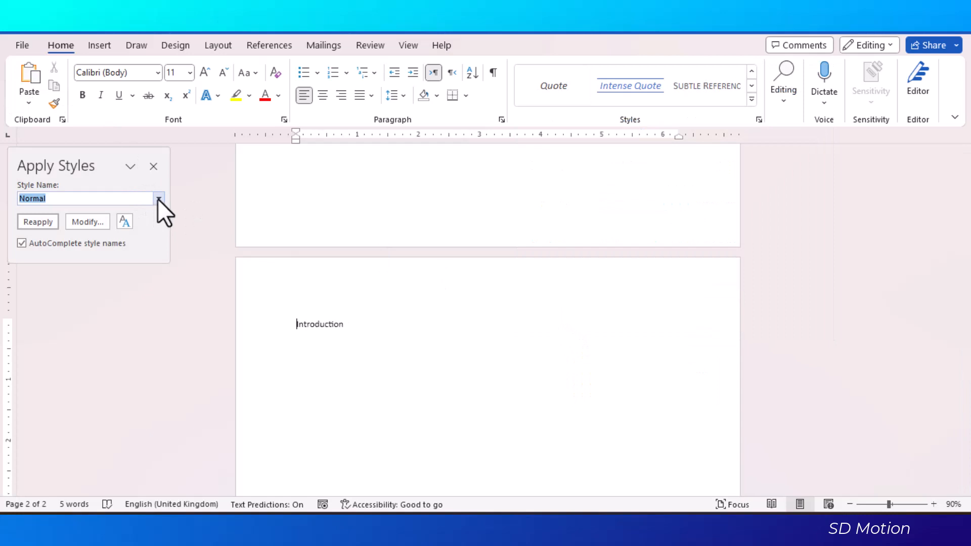
{"action": "left_click", "coordinate": [158, 198]}
{"action": "left_click", "coordinate": [113, 239]}
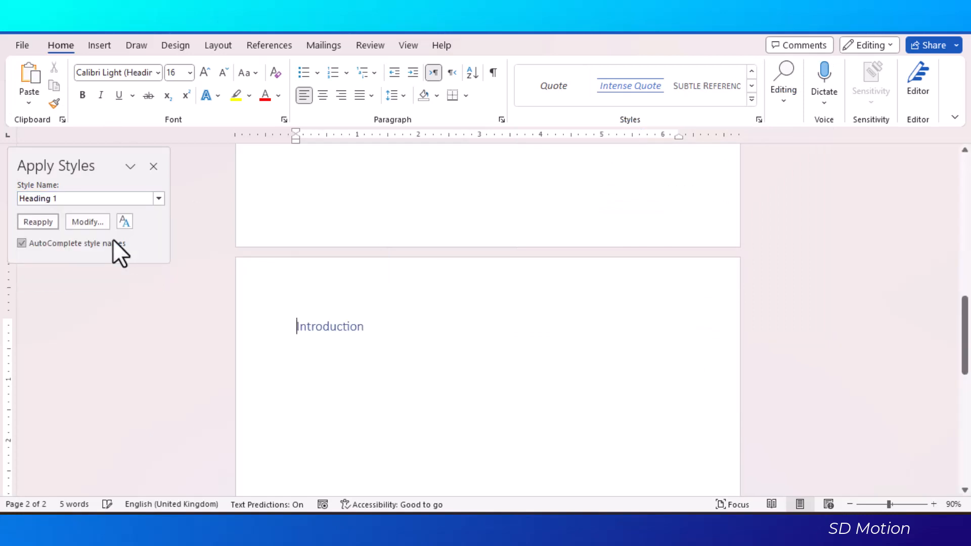
{"action": "type", "text": "1."}
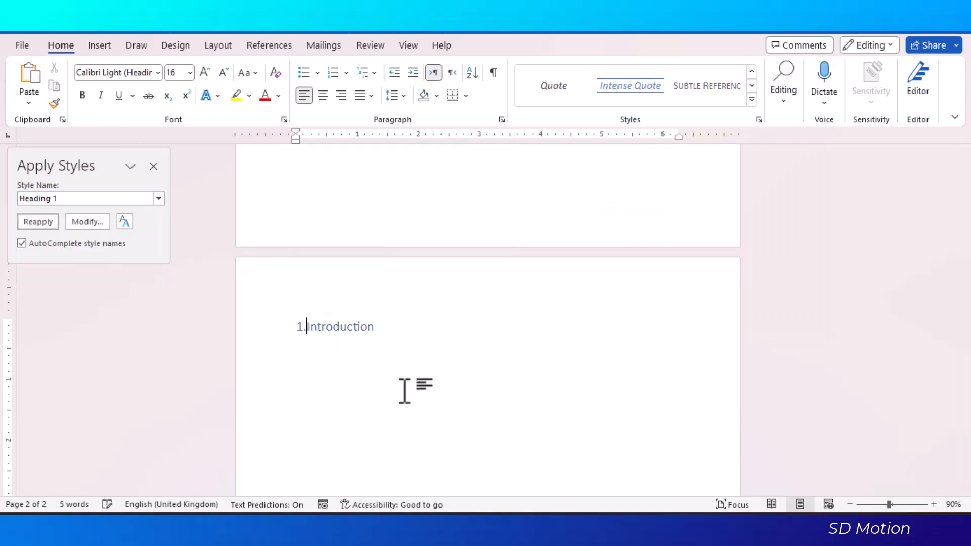
{"action": "key", "text": "End"}
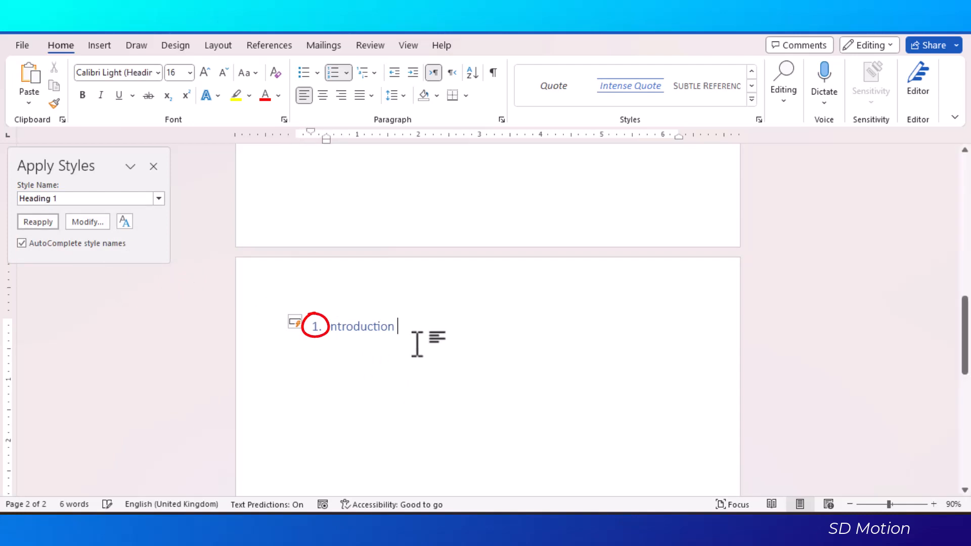
Step: Generate a sample paragraph of ten sentences beneath the Introduction heading with =rand(1,10)
{"action": "key", "text": "Return"}
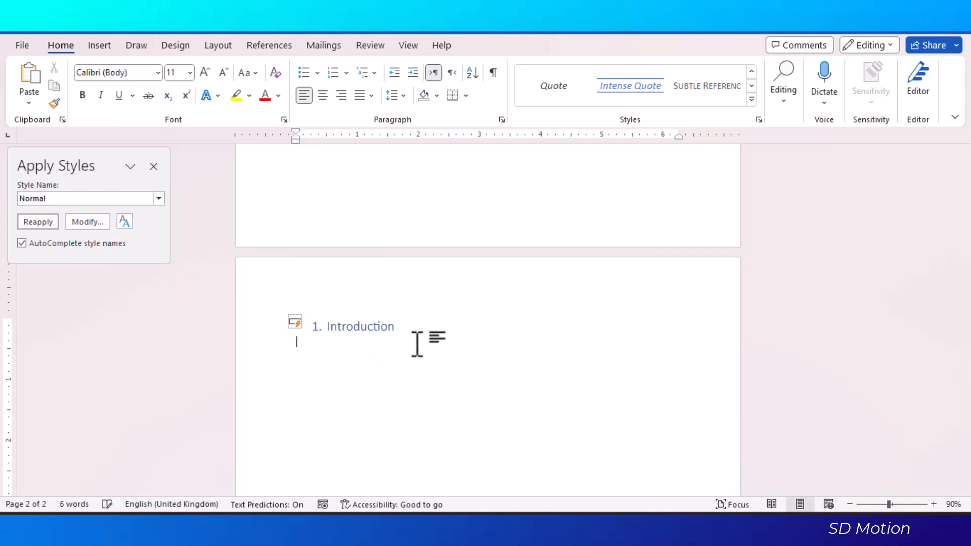
{"action": "type", "text": "=rand(1"}
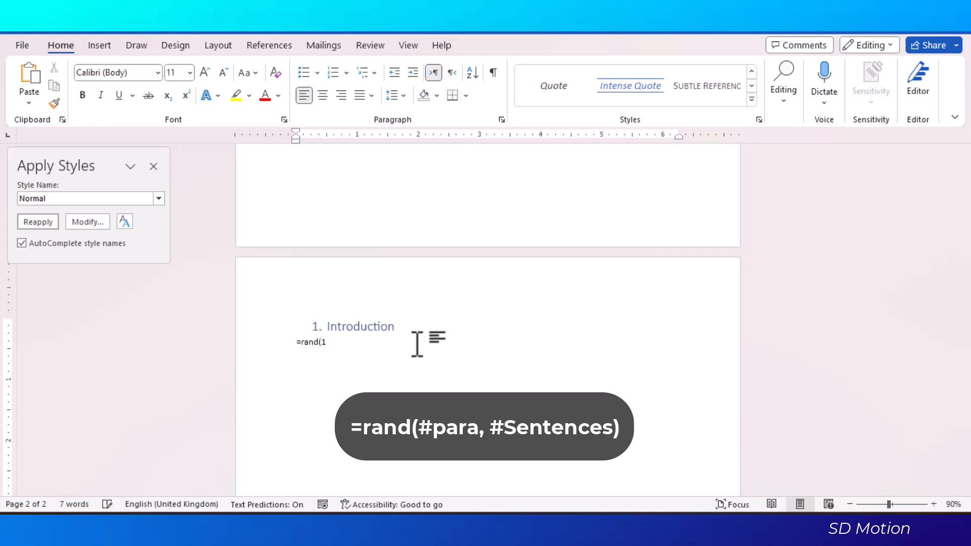
{"action": "type", "text": ",10)"}
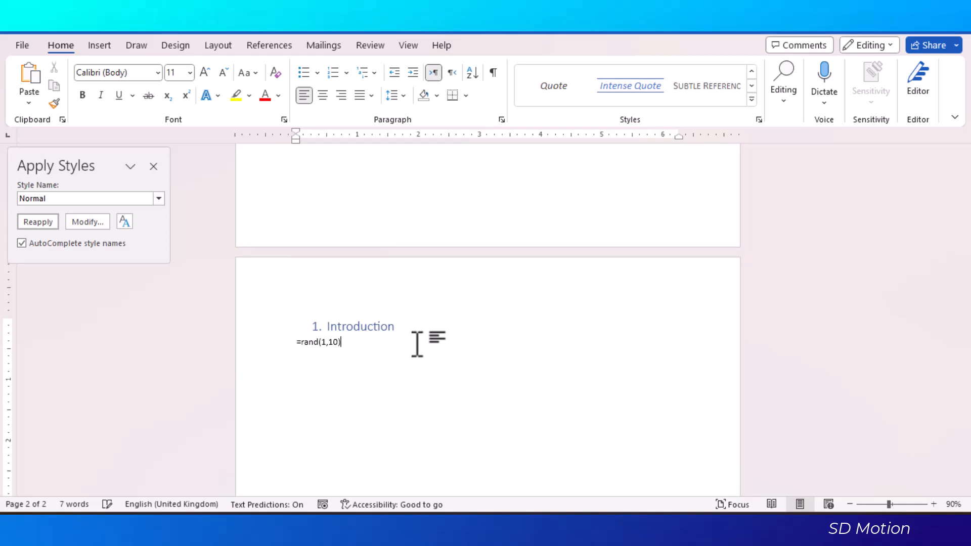
{"action": "key", "text": "Return"}
Step: Add a "Scope" heading in Heading 1 style numbered "2.", with a five-sentence sample paragraph beneath it
{"action": "type", "text": "Sco"}
{"action": "scroll", "coordinate": [400, 375], "scroll_direction": "down", "scroll_amount": 2}
{"action": "left_click", "coordinate": [297, 400]}
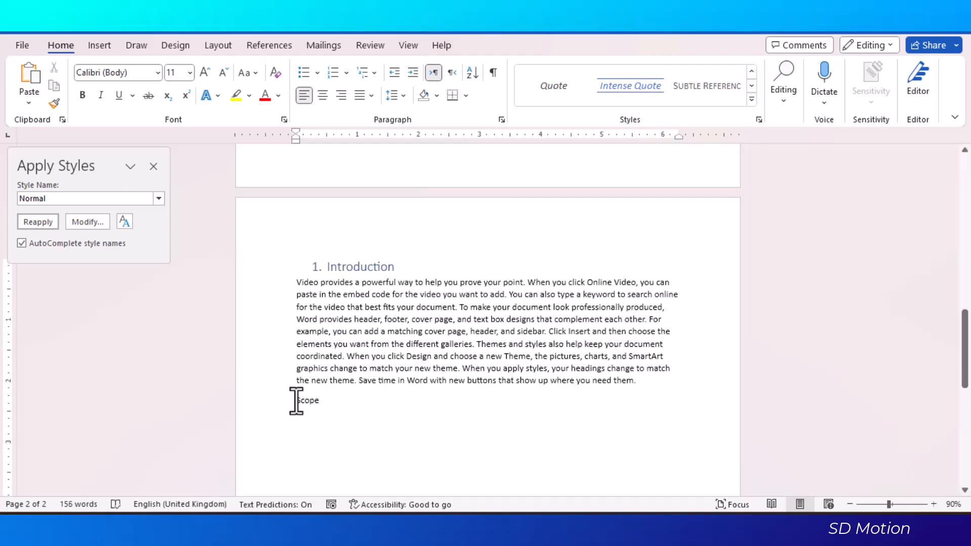
{"action": "left_click", "coordinate": [159, 199]}
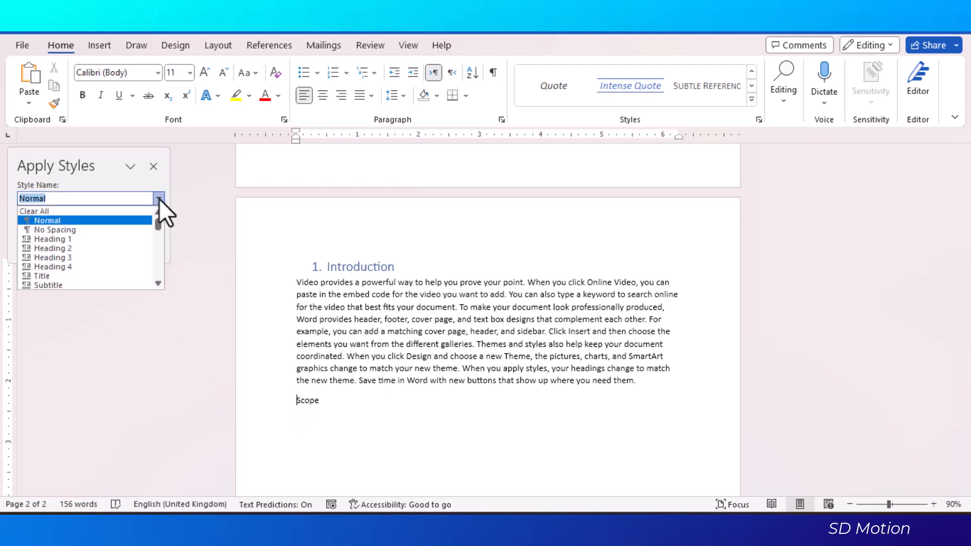
{"action": "left_click", "coordinate": [104, 238]}
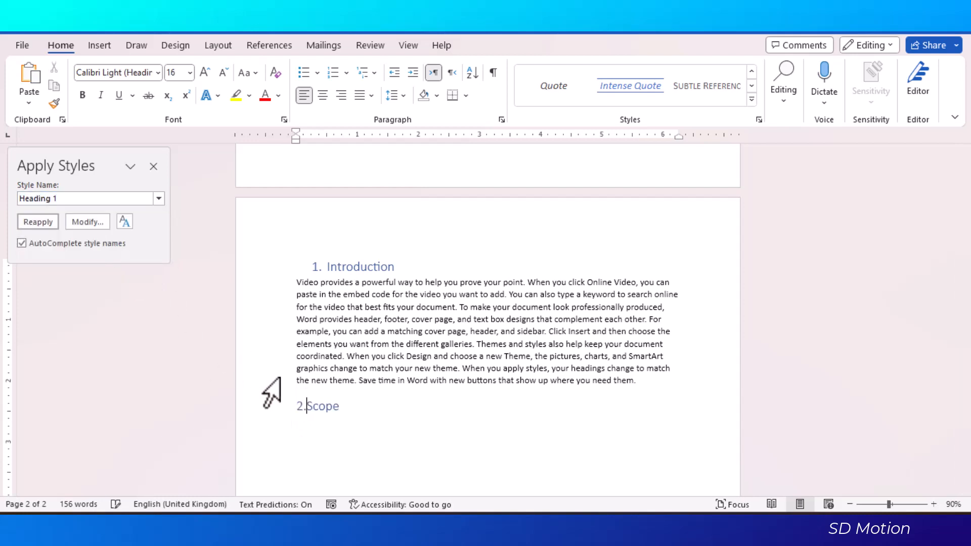
{"action": "left_click", "coordinate": [360, 407]}
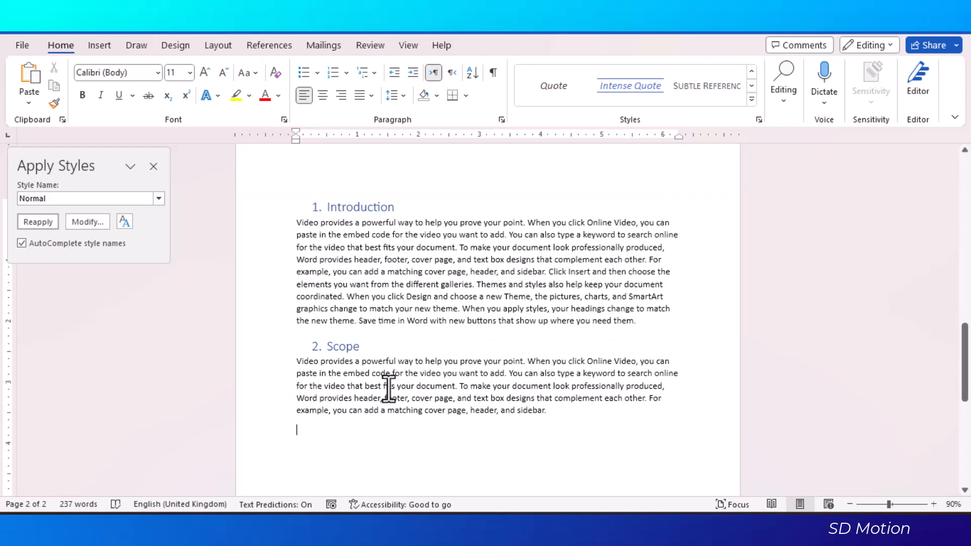
Step: Enter "Purpose" below the Scope text, apply the Heading 1 style and number it "3."
{"action": "type", "text": "Purpose"}
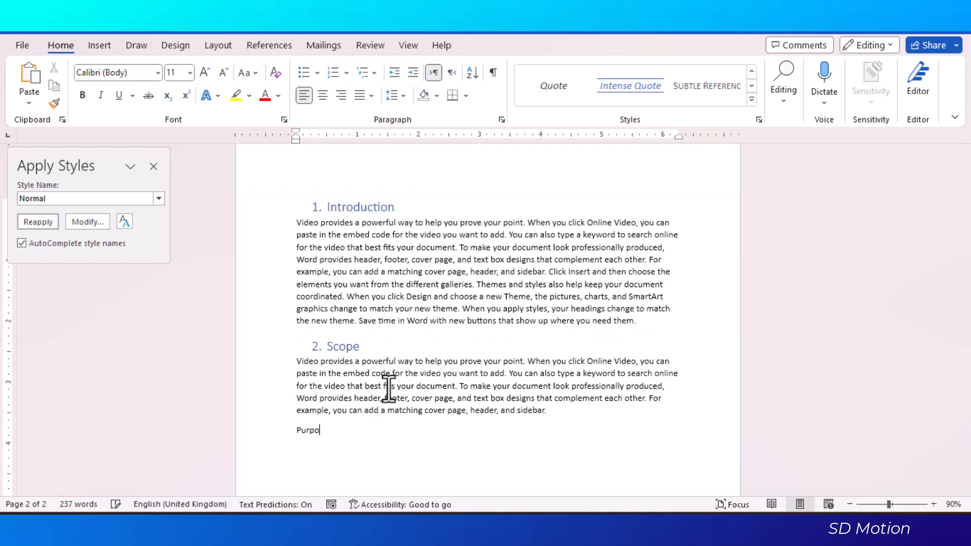
{"action": "left_click", "coordinate": [293, 430]}
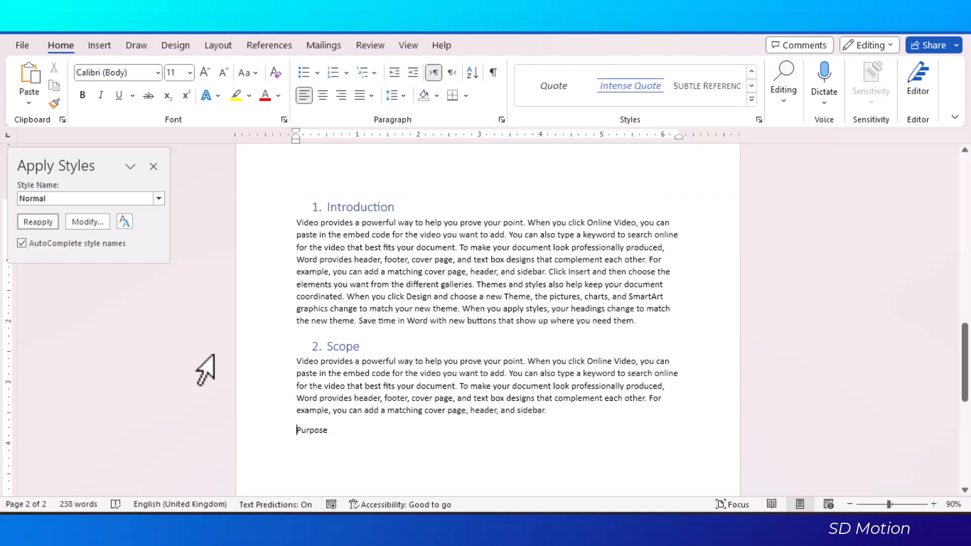
{"action": "left_click", "coordinate": [159, 199]}
{"action": "left_click", "coordinate": [93, 240]}
{"action": "key", "text": "Return"}
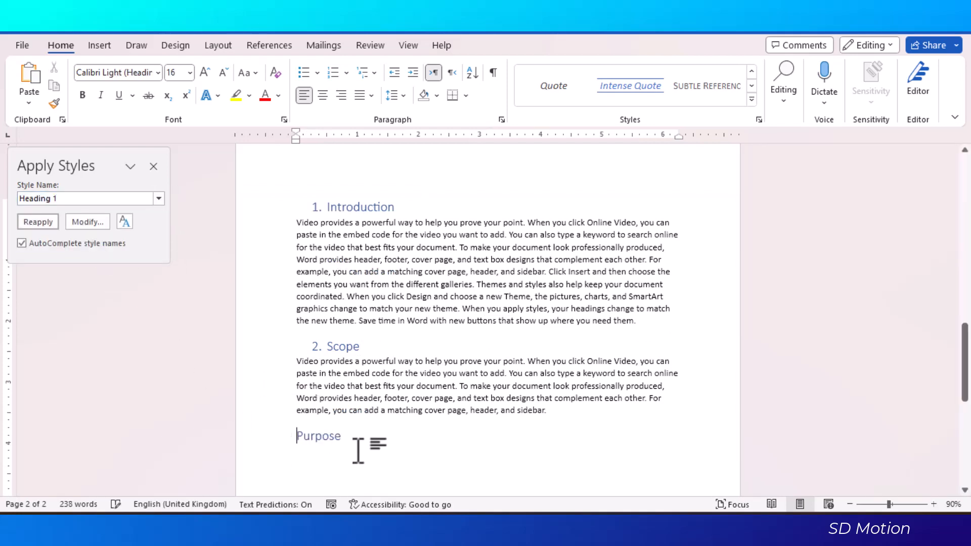
{"action": "type", "text": "3."}
Step: Generate a three-sentence sample paragraph beneath the Purpose heading
{"action": "scroll", "coordinate": [403, 440], "scroll_direction": "down", "scroll_amount": 1}
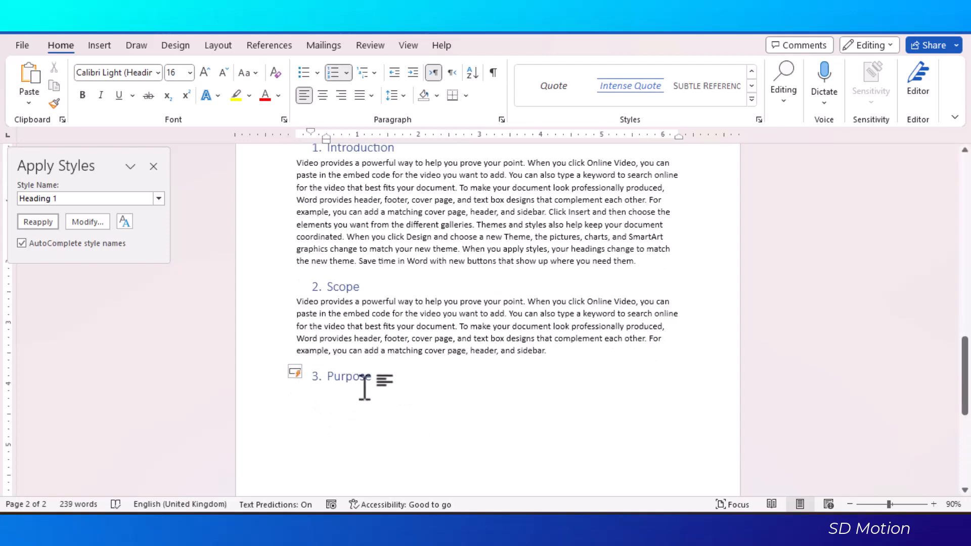
{"action": "left_click", "coordinate": [385, 380]}
{"action": "key", "text": "Return"}
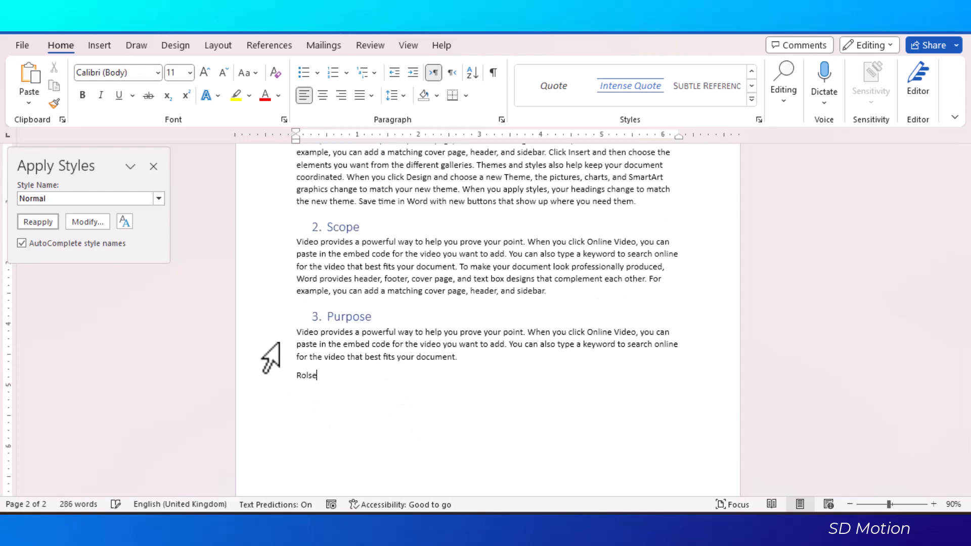
Step: Add "Roles and Responsibilities" as a Heading 1 numbered "4." and start a new paragraph below it
{"action": "key", "text": "Up"}
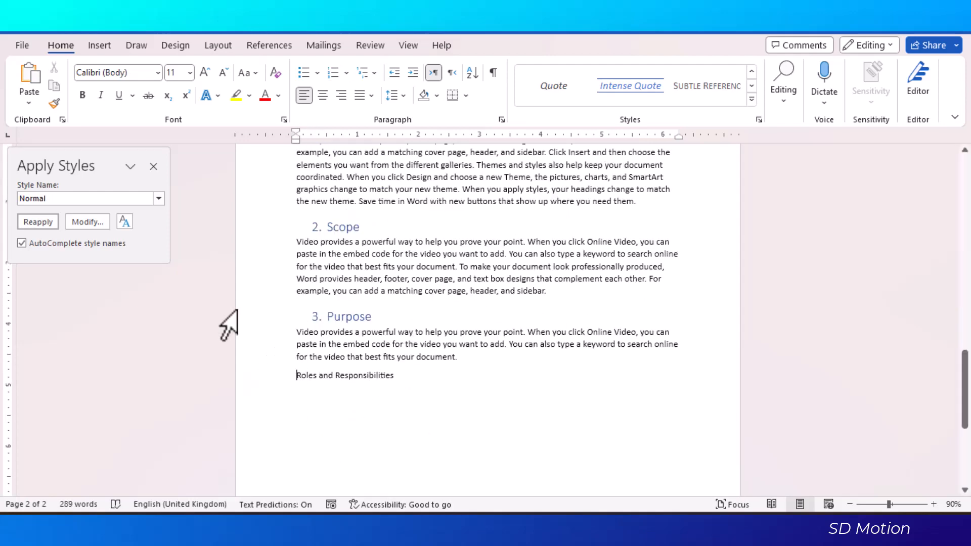
{"action": "left_click", "coordinate": [159, 198]}
{"action": "left_click", "coordinate": [93, 241]}
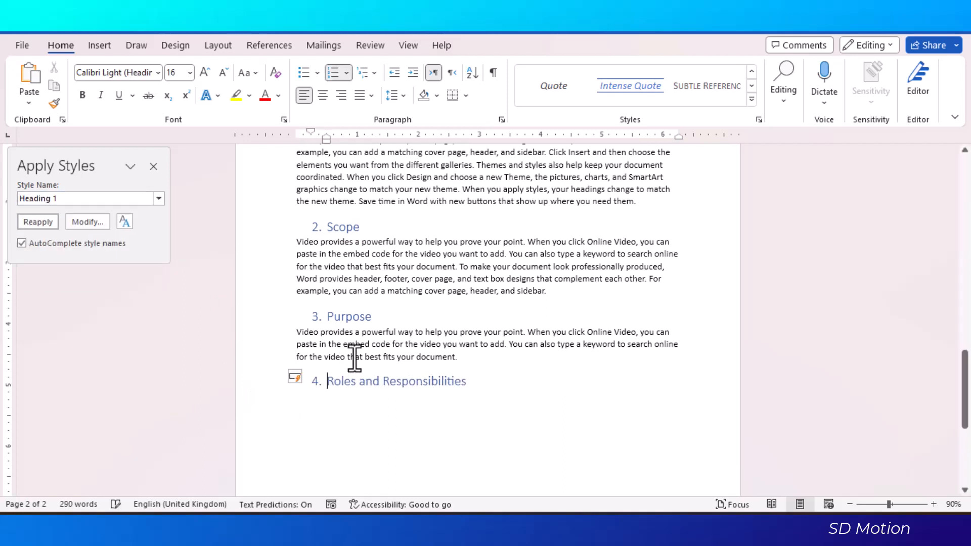
{"action": "key", "text": "Return"}
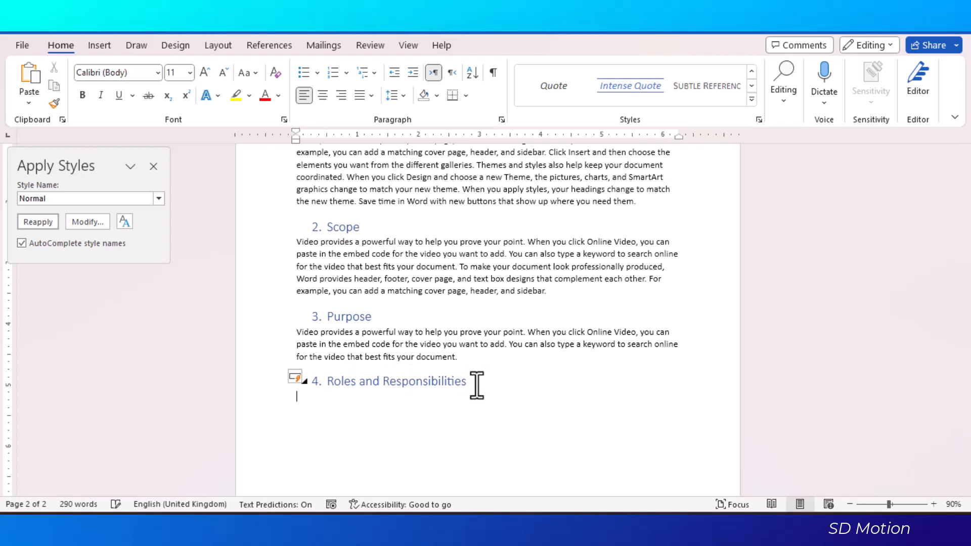
Step: Add a three-sentence sample paragraph beneath Roles and Responsibilities and enter "CEO" on the line below it
{"action": "type", "text": "Video provides a powerful way to help you prove your point. When you click Online Video, you can paste in the embed code for the video you want to add. You can also type a keyword to search online for the video that best fits your document."}
{"action": "type", "text": "c"}
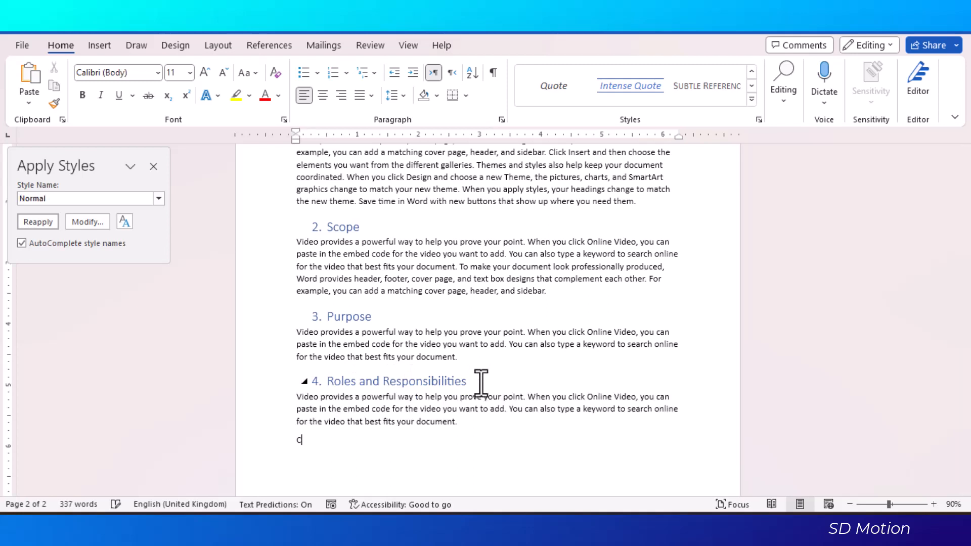
{"action": "type", "text": "EO"}
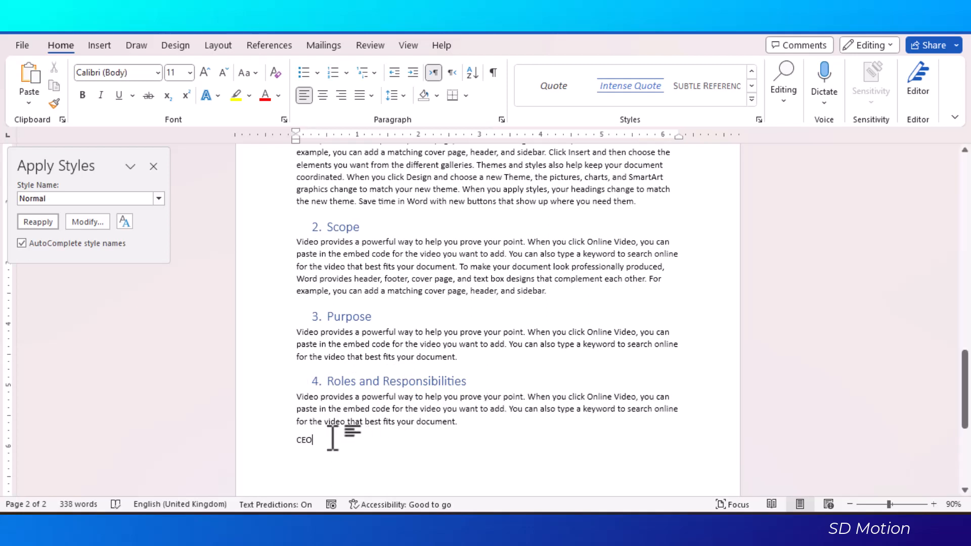
Step: Make CEO a Heading 2 numbered "4.1." and add "4.2. Production Manager" at the same level, each with a sample paragraph beneath
{"action": "left_click", "coordinate": [160, 198]}
{"action": "left_click", "coordinate": [93, 247]}
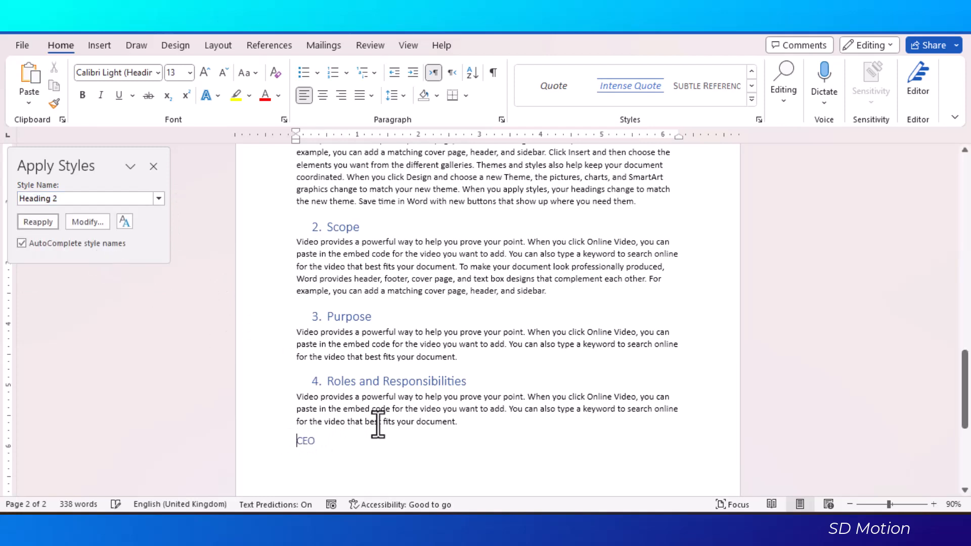
{"action": "type", "text": "4.2. Production Manager"}
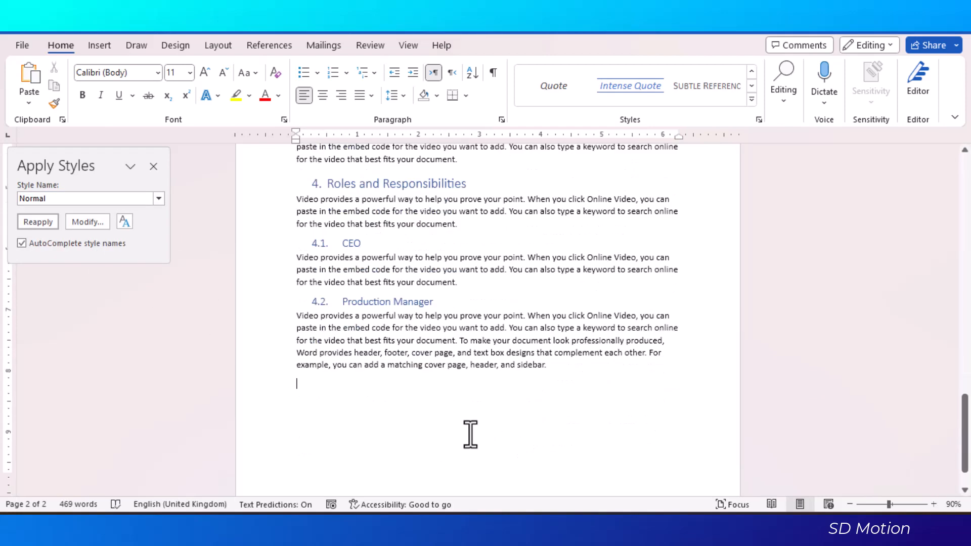
Step: Enter "Foremen" below the Production Manager text, apply the Heading 3 style and number it "4.2.1."
{"action": "type", "text": "Foremen"}
{"action": "left_click", "coordinate": [295, 393]}
{"action": "left_click", "coordinate": [157, 200]}
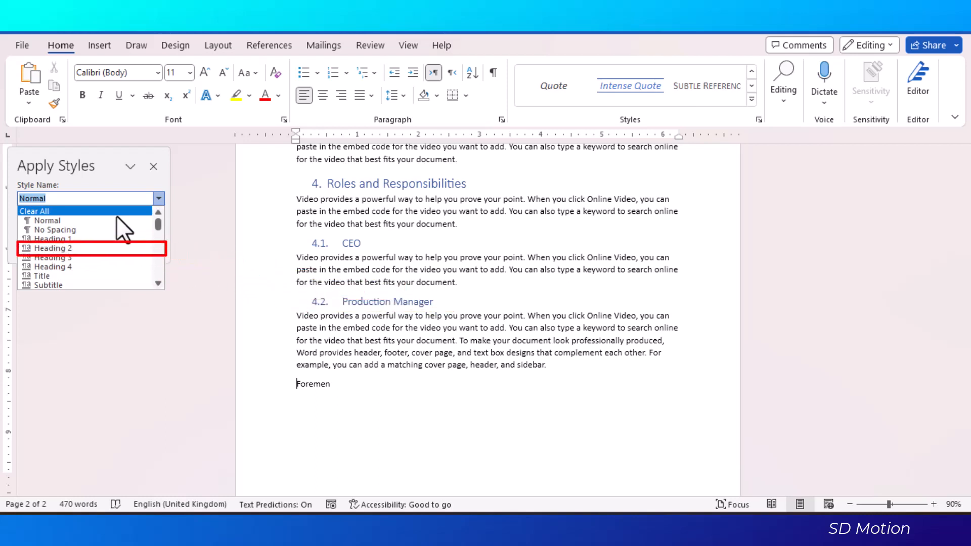
{"action": "left_click", "coordinate": [66, 259]}
{"action": "type", "text": "4.2"}
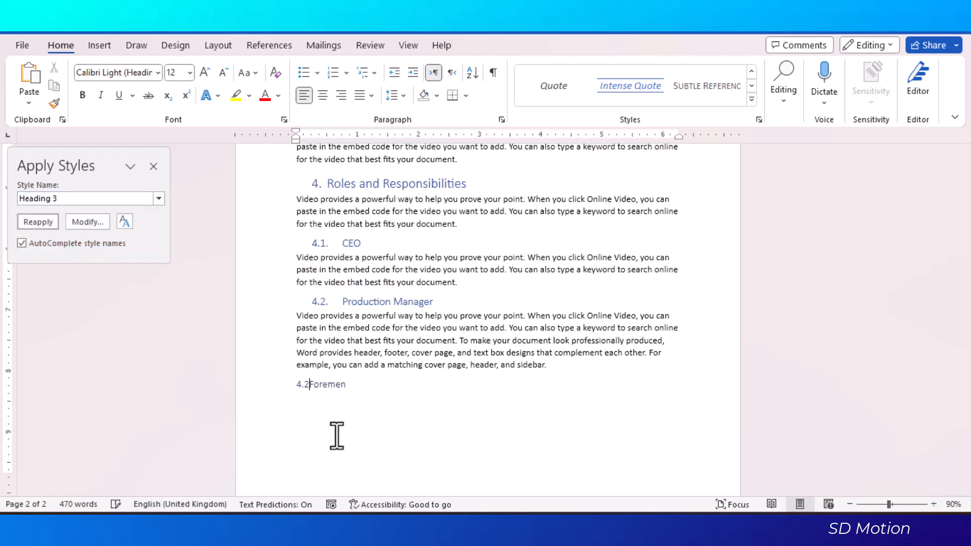
{"action": "type", "text": ".1."}
Step: Generate two three-sentence sample paragraphs beneath the Foremen heading with =rand(2,3)
{"action": "key", "text": "End"}
{"action": "key", "text": "Return"}
{"action": "type", "text": "=rand(2,3)"}
{"action": "key", "text": "Return"}
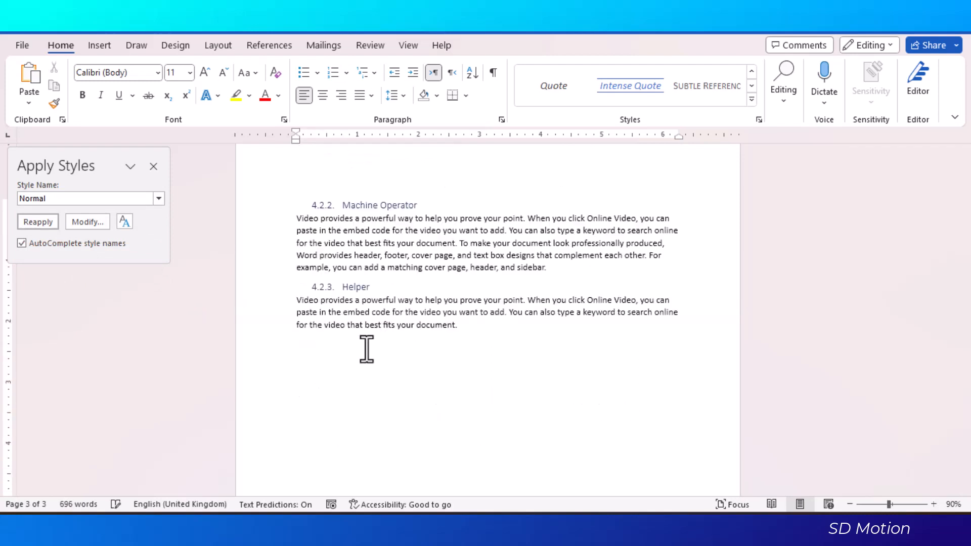
Step: Add "Procedure" below the Helper text as a Heading 1 numbered "5.", followed by two three-sentence sample paragraphs
{"action": "type", "text": "Procedure"}
{"action": "left_click", "coordinate": [295, 344]}
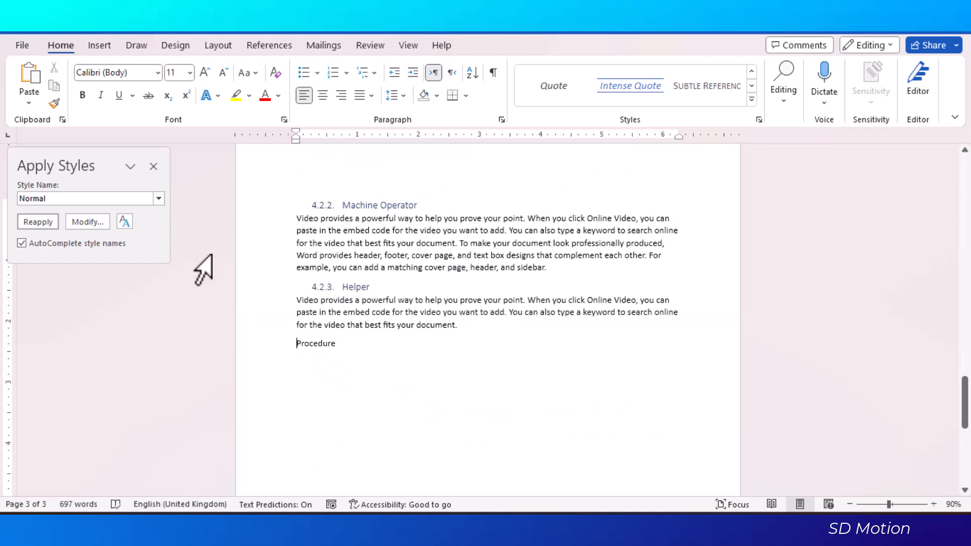
{"action": "left_click", "coordinate": [158, 201]}
{"action": "left_click", "coordinate": [96, 232]}
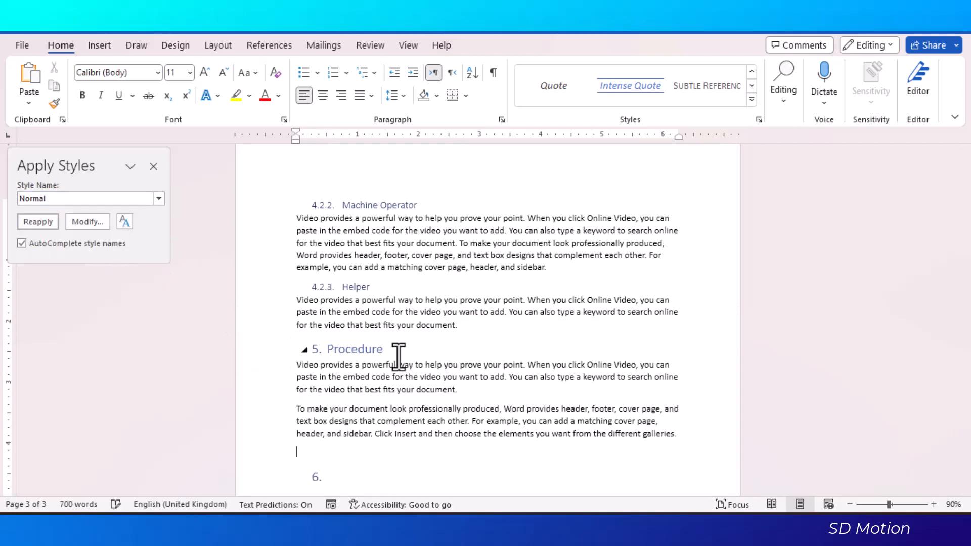
Step: Add Heading 2 subheadings "5.1. Step 1" and "5.2. Step 2" under Procedure, each followed by sample text in Normal style
{"action": "scroll", "coordinate": [398, 349], "scroll_direction": "down", "scroll_amount": 3}
{"action": "type", "text": "Step 1"}
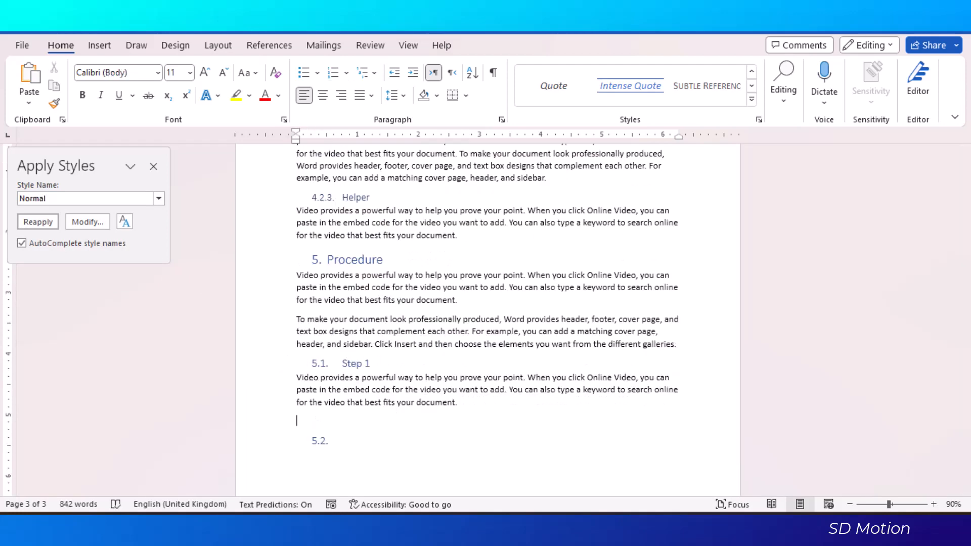
{"action": "key", "text": "Delete"}
{"action": "type", "text": "Step 2"}
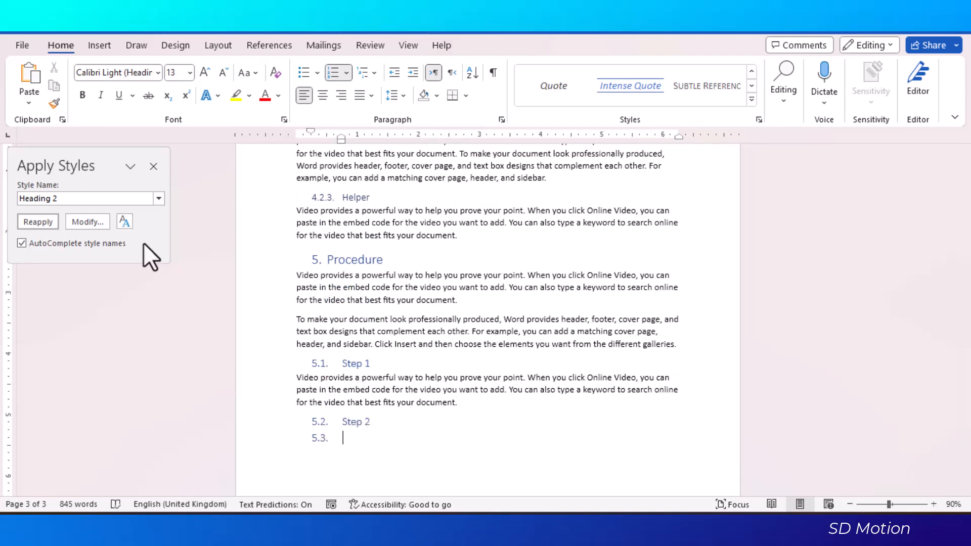
{"action": "left_click", "coordinate": [159, 198]}
{"action": "left_click", "coordinate": [41, 218]}
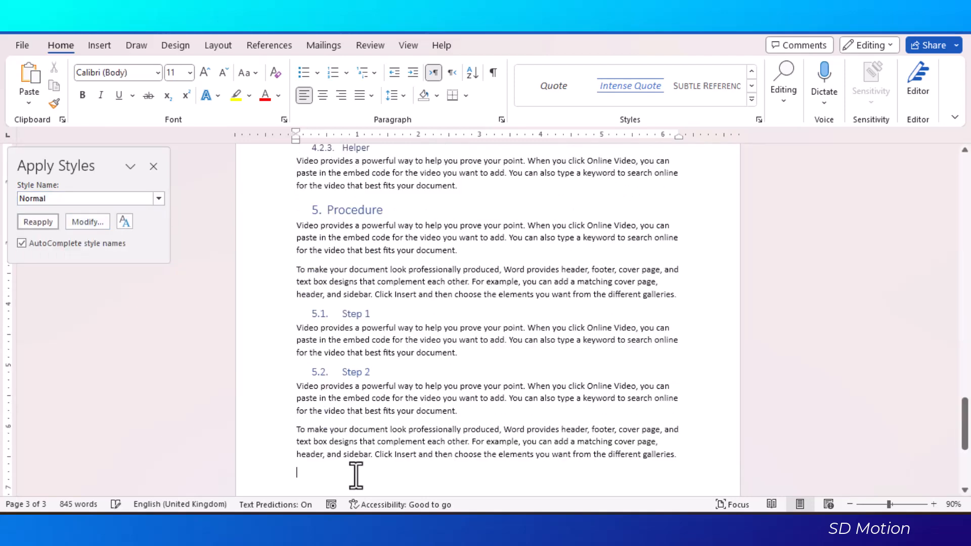
Step: Add "Conclusion" as a Heading 1 numbered "6." with two four-sentence sample paragraphs beneath it
{"action": "type", "text": "Conclusion"}
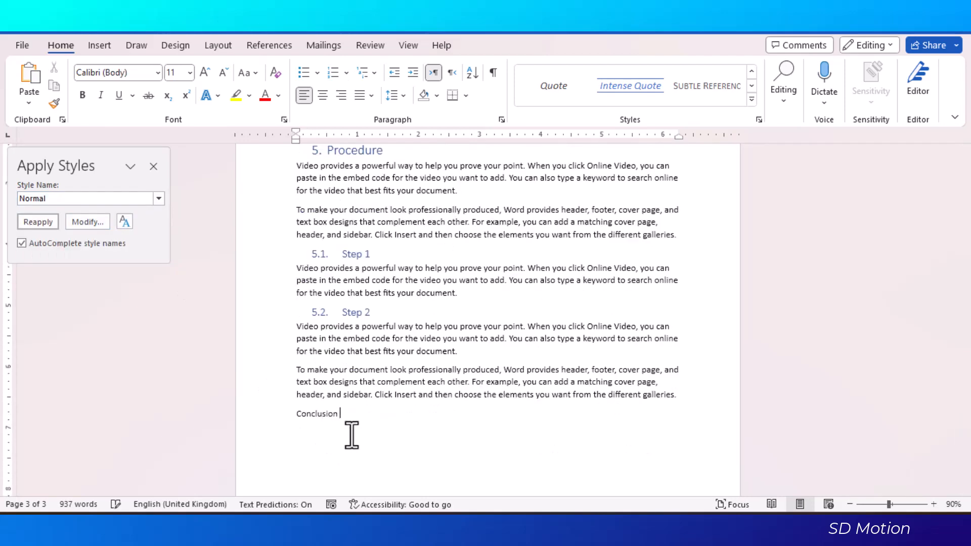
{"action": "left_click", "coordinate": [159, 198]}
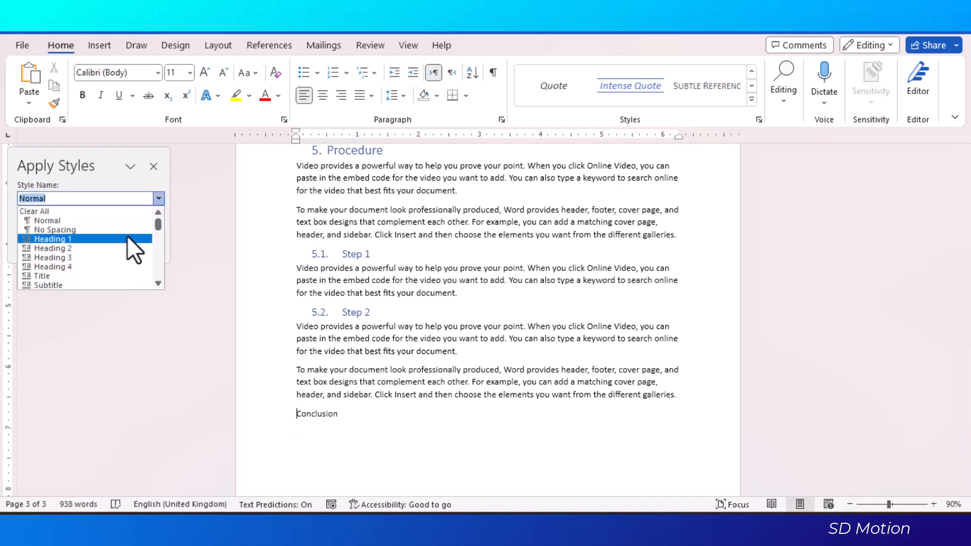
{"action": "left_click", "coordinate": [127, 237]}
{"action": "key", "text": "Return"}
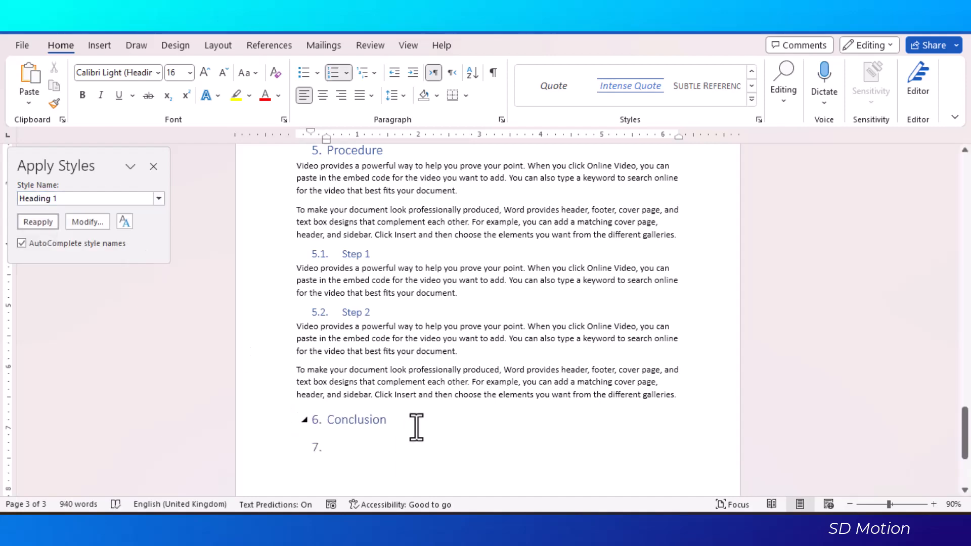
{"action": "type", "text": "Video provides a powerful way to help you prove your point. When you click Online Video, you can paste in the embed code for the video you want to add. You can also type a keyword to search online for the video that best fits your document. To make your document look professionally produced, Word provides header, footer, cover page, and text box designs that complement each other. For example, you can add a matching cover page, header, and sidebar. Click Insert and then choose the elements you want from the different galleries. Themes and styles also help keep your document coordinated. When you click Design and choose a new Theme, the pictures, charts, and SmartArt graphics change to match your new theme."}
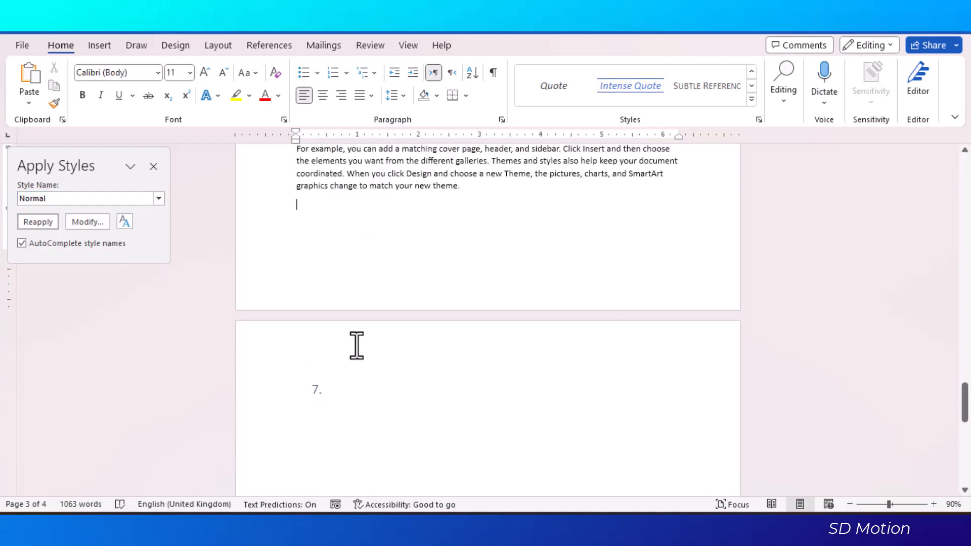
Step: Add "References" as a Heading 1 numbered "7." and start a Normal-style paragraph below it
{"action": "type", "text": "Re"}
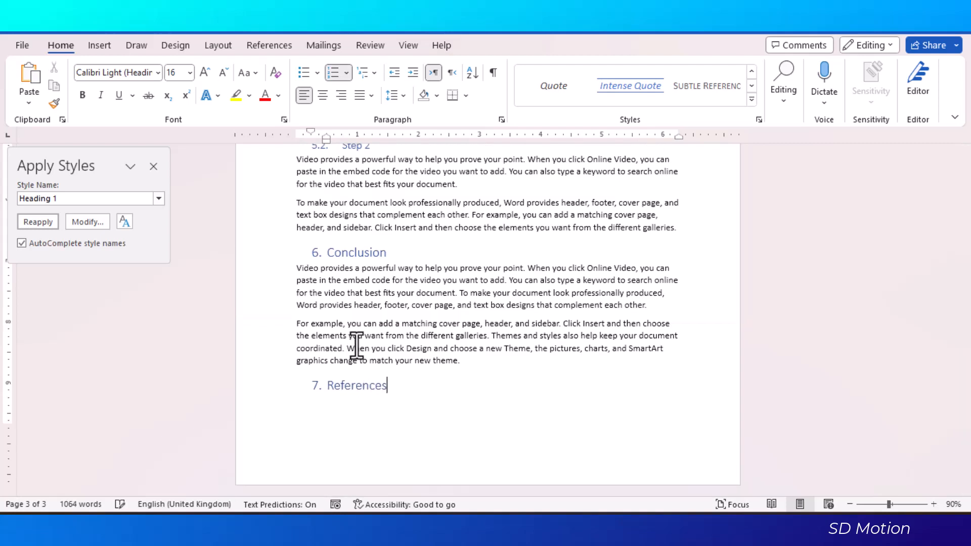
{"action": "type", "text": "ferences"}
{"action": "key", "text": "Return"}
{"action": "left_click", "coordinate": [159, 198]}
{"action": "left_click", "coordinate": [129, 219]}
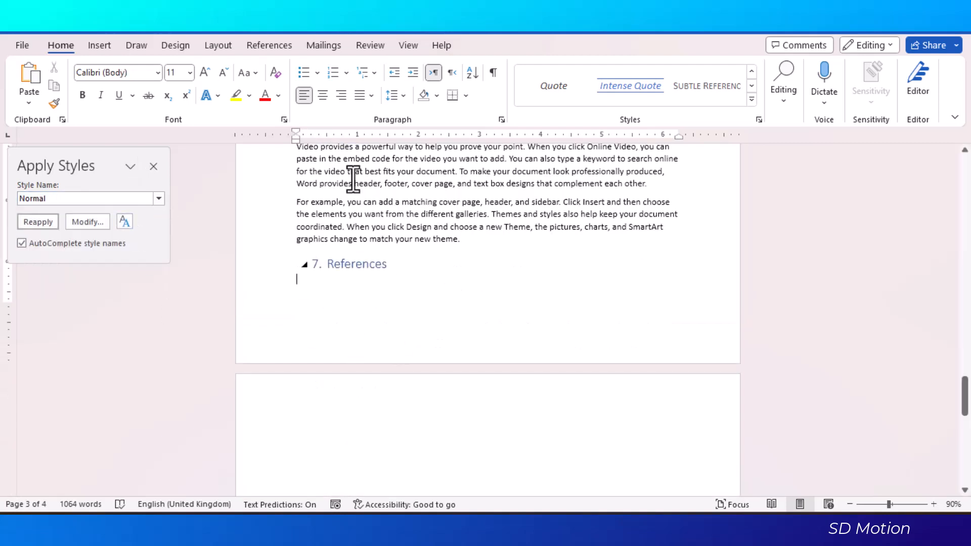
Step: Create a bulleted list beneath References with the items Reference 1, Reference 2 and Reference 3
{"action": "left_click", "coordinate": [303, 72]}
{"action": "type", "text": "Reference 1"}
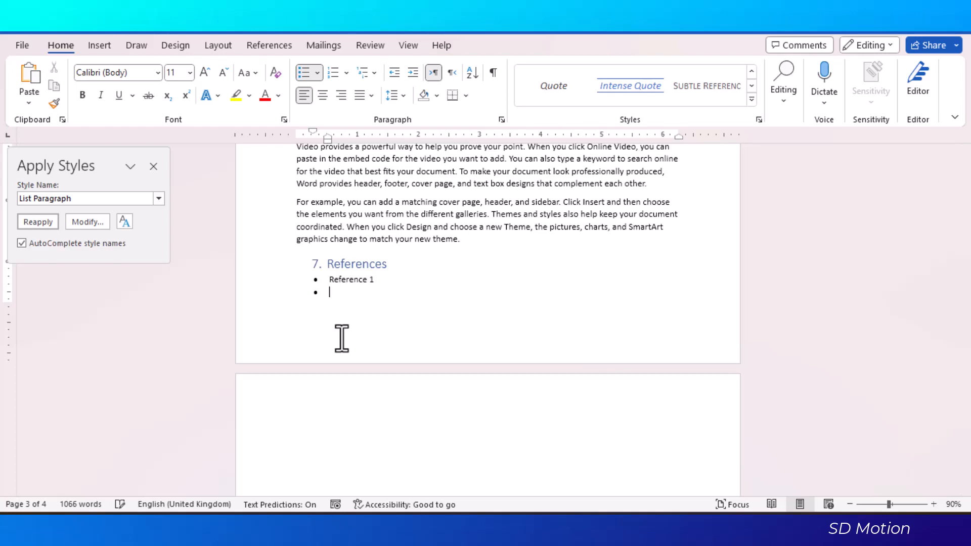
{"action": "key", "text": "BackSpace"}
{"action": "type", "text": "2"}
{"action": "key", "text": "Return"}
{"action": "type", "text": "Reference 3"}
Step: Reduce the bottom page margin so Reference 3 fits with the rest of the list, and remove the blank page after it
{"action": "left_click", "coordinate": [429, 268]}
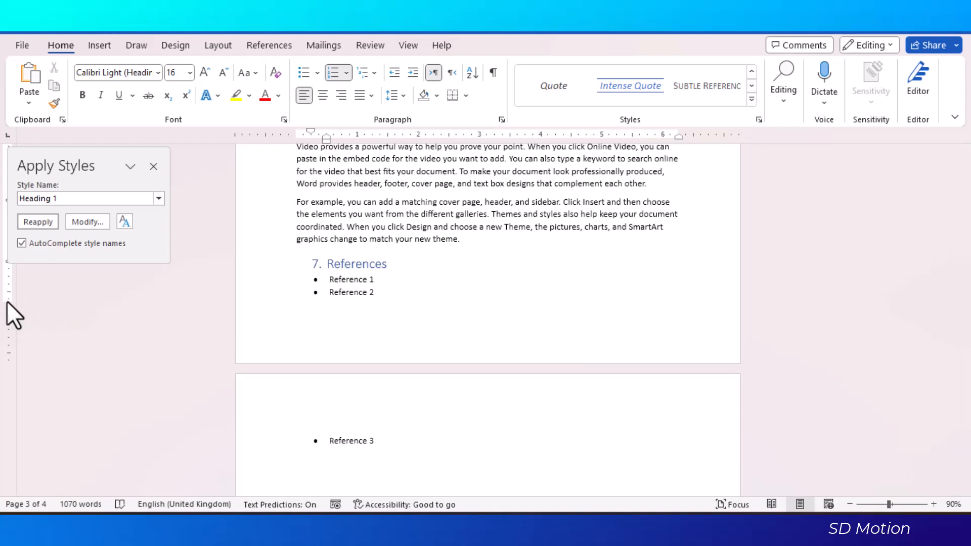
{"action": "left_click_drag", "start_coordinate": [7, 301], "coordinate": [7, 327]}
{"action": "left_click", "coordinate": [398, 316]}
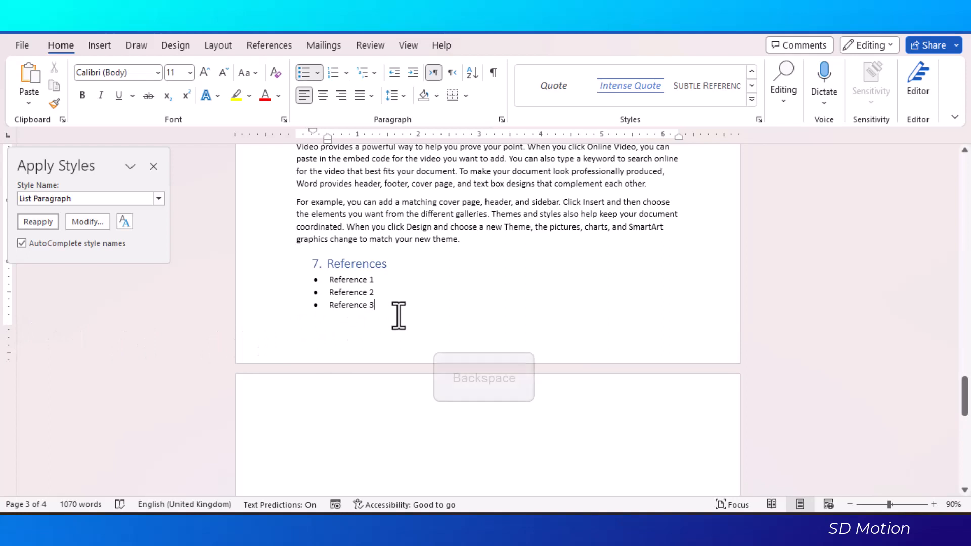
{"action": "scroll", "coordinate": [398, 316], "scroll_direction": "down", "scroll_amount": 2}
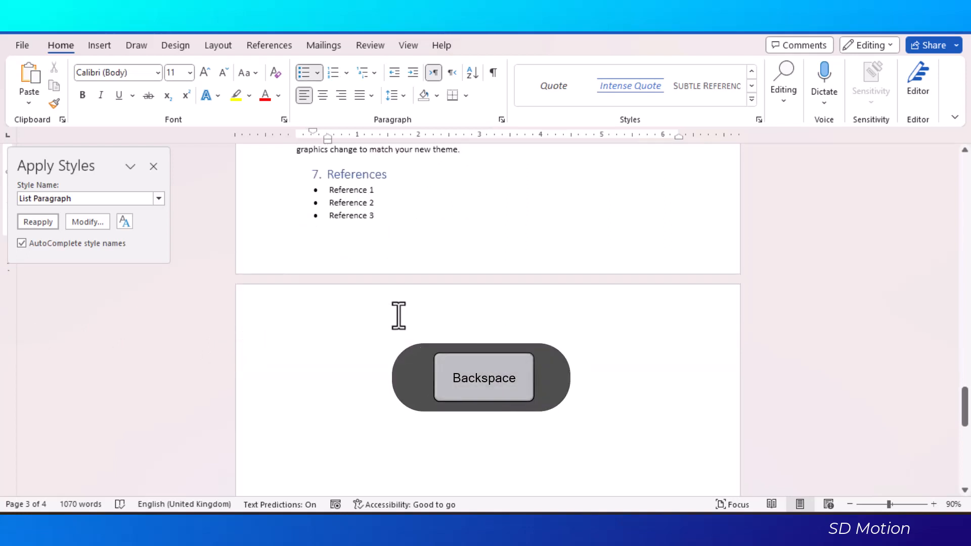
{"action": "key", "text": "BackSpace"}
Step: Return to the first section, bring up Apply Styles and place the cursor in the Introduction heading
{"action": "scroll", "coordinate": [399, 319], "scroll_direction": "up", "scroll_amount": 10}
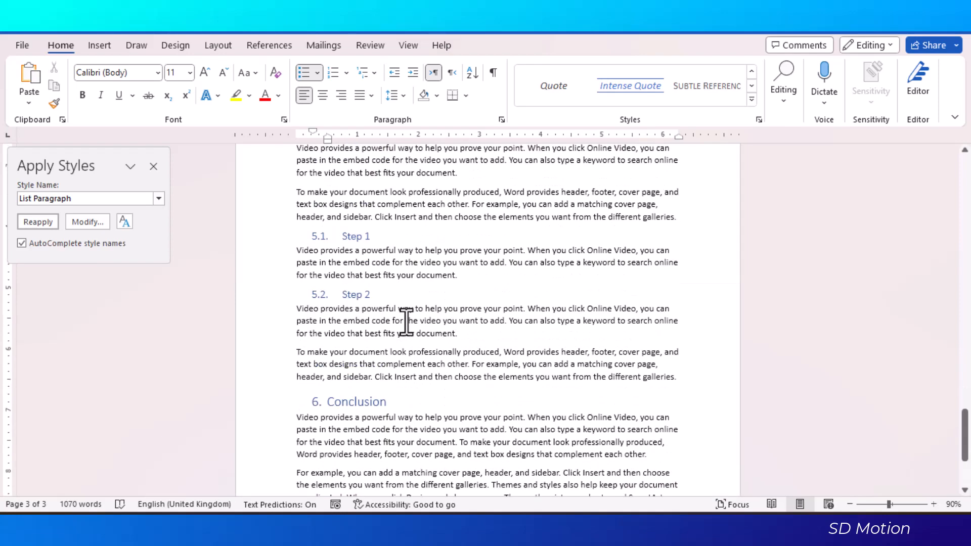
{"action": "scroll", "coordinate": [447, 291], "scroll_direction": "up", "scroll_amount": 10}
{"action": "scroll", "coordinate": [448, 291], "scroll_direction": "down", "scroll_amount": 5}
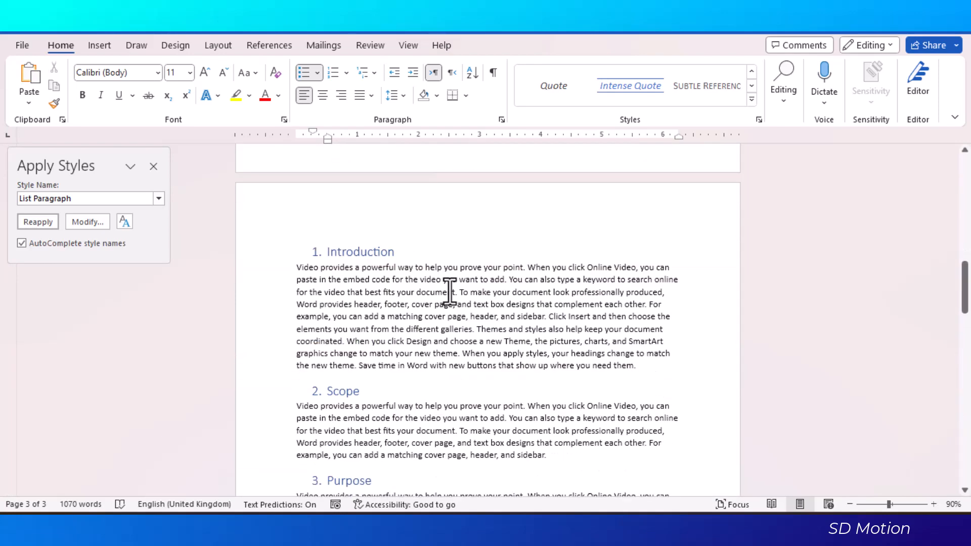
{"action": "left_click", "coordinate": [368, 225]}
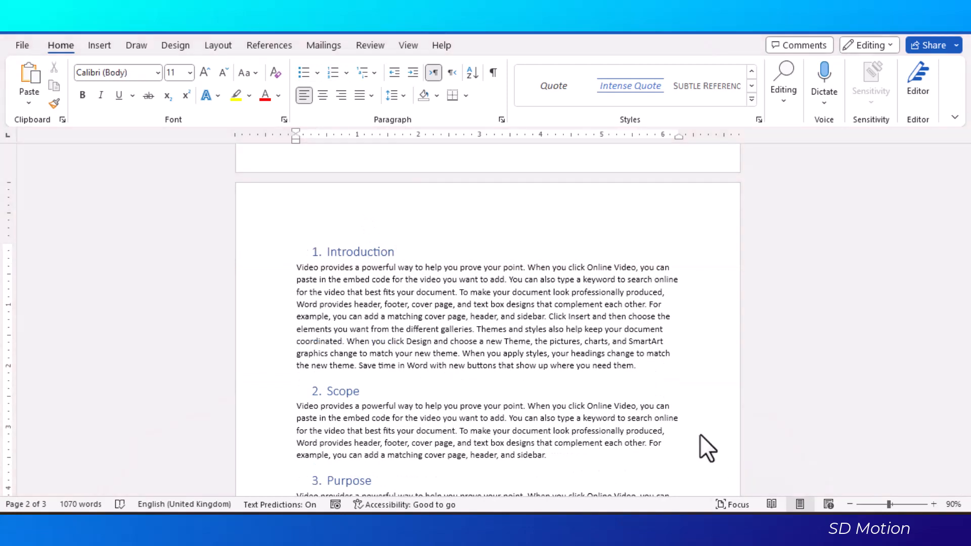
{"action": "key", "text": "ctrl+shift+s"}
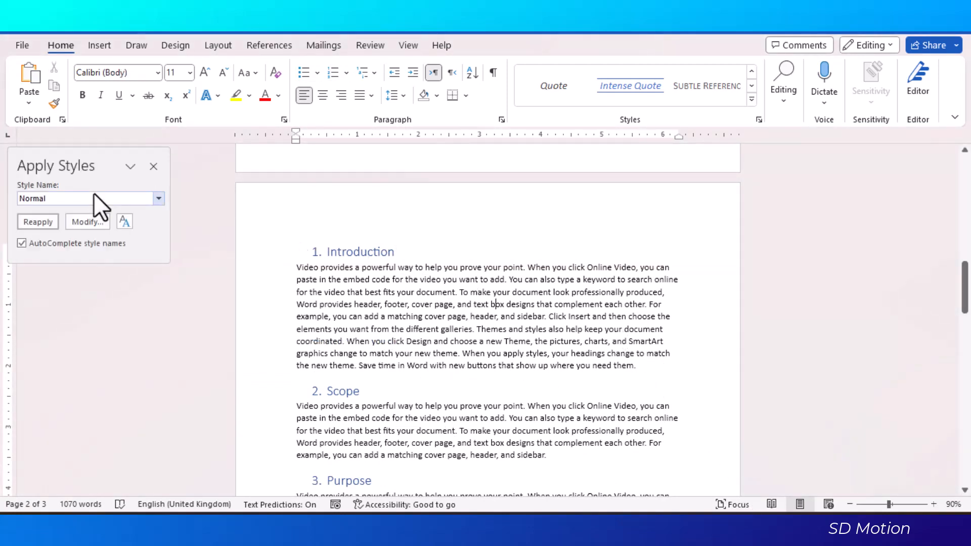
{"action": "left_click", "coordinate": [373, 252]}
{"action": "scroll", "coordinate": [380, 303], "scroll_direction": "down", "scroll_amount": 3}
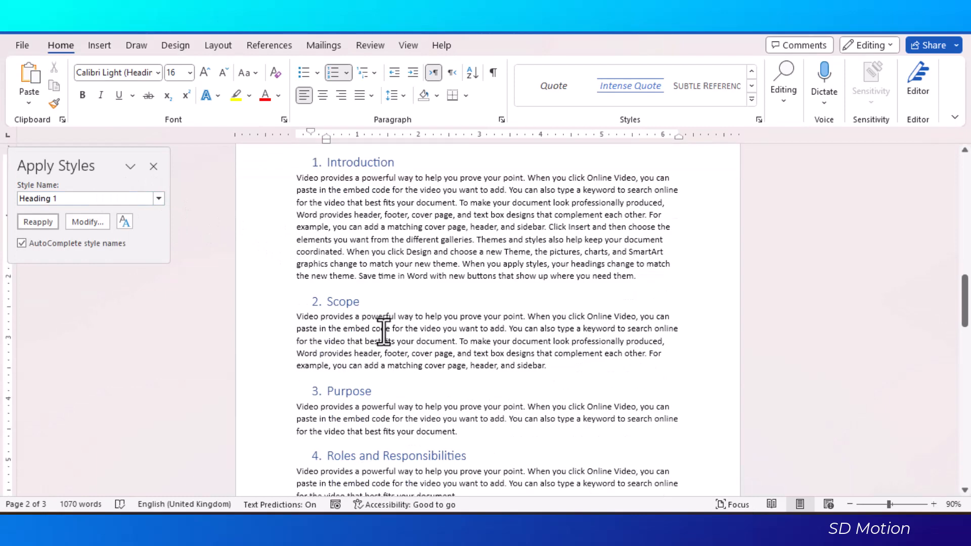
{"action": "scroll", "coordinate": [383, 334], "scroll_direction": "up", "scroll_amount": 3}
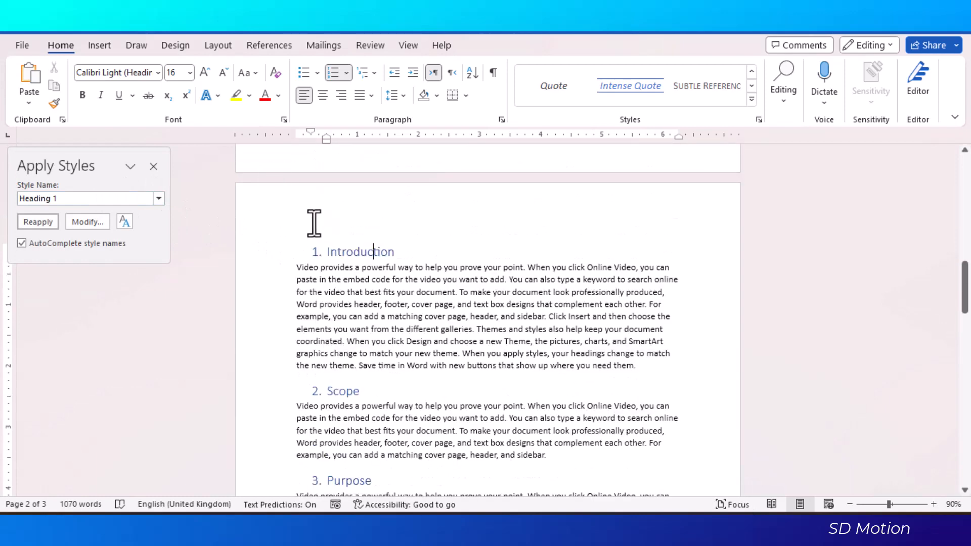
{"action": "left_click", "coordinate": [331, 251]}
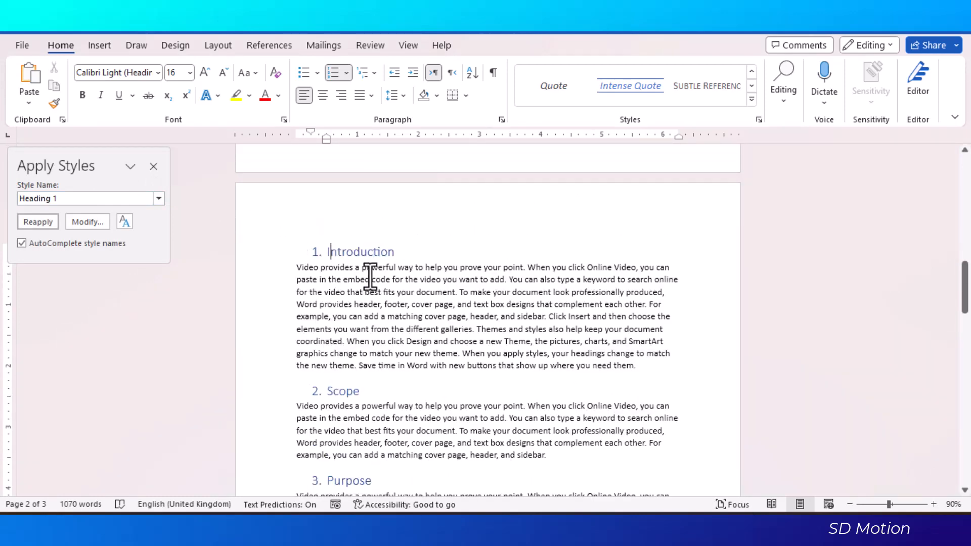
Step: Modify the Heading 1 style to use bold Arial Nova and update automatically
{"action": "left_click", "coordinate": [80, 223]}
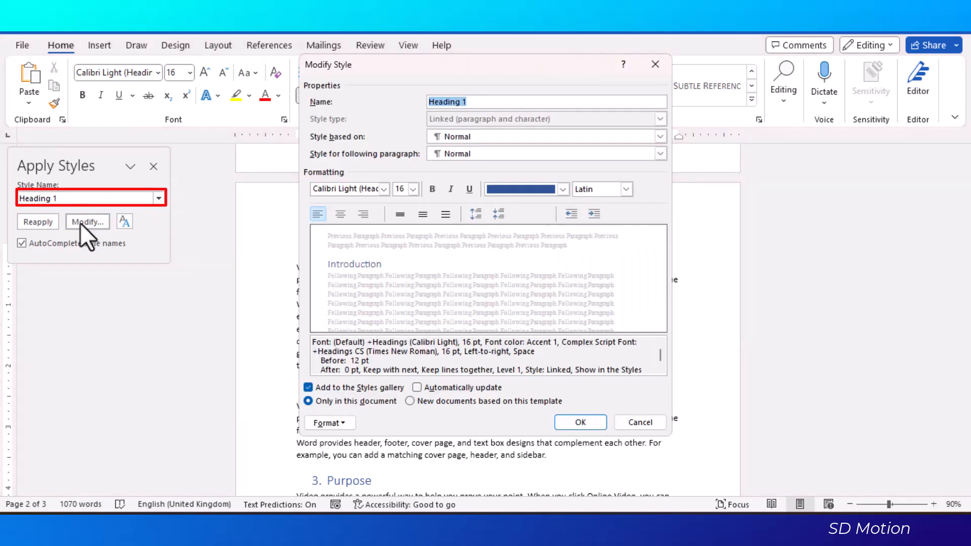
{"action": "left_click", "coordinate": [383, 189]}
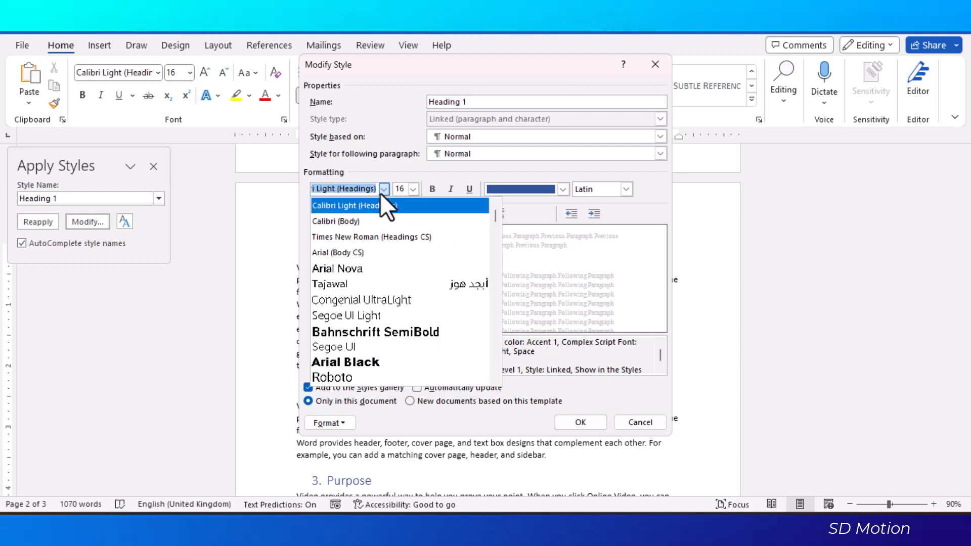
{"action": "left_click", "coordinate": [354, 268]}
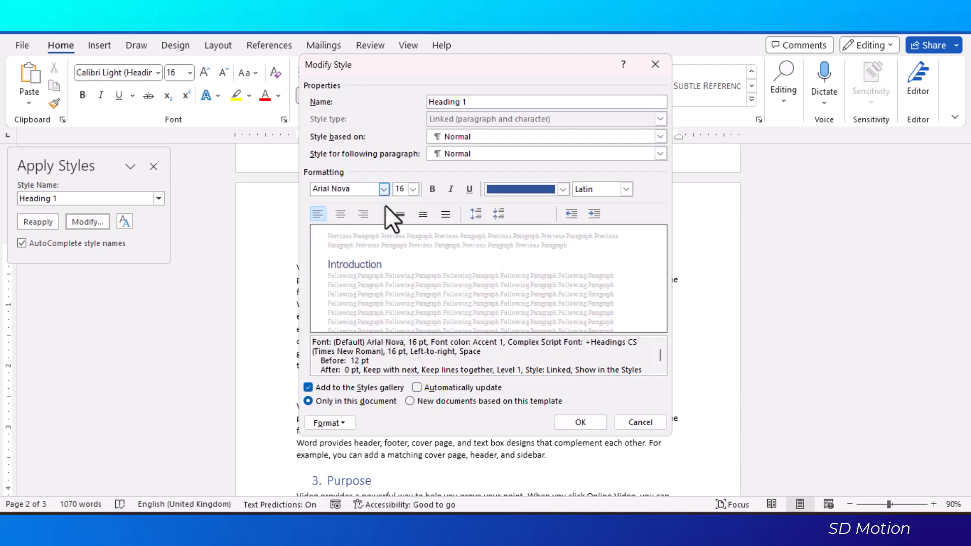
{"action": "left_click", "coordinate": [432, 188]}
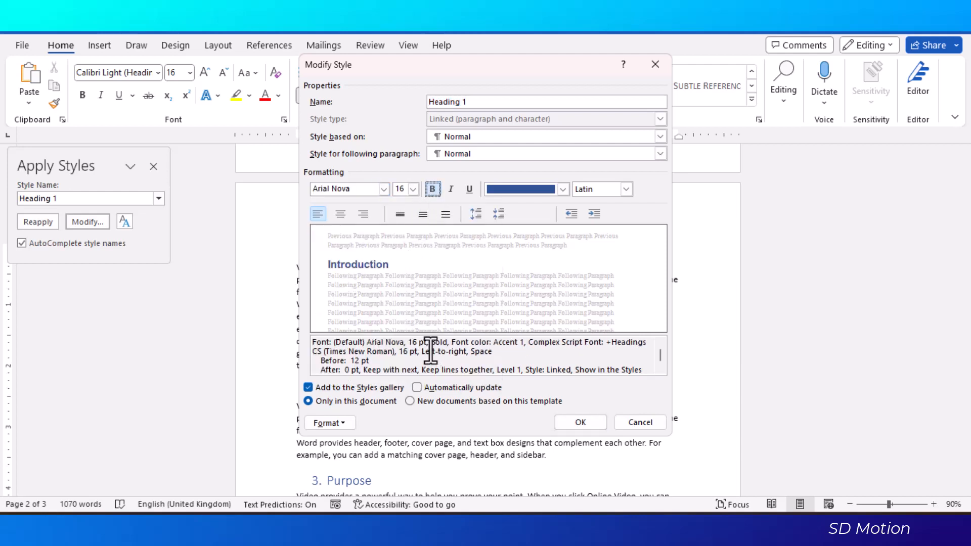
{"action": "left_click", "coordinate": [417, 387]}
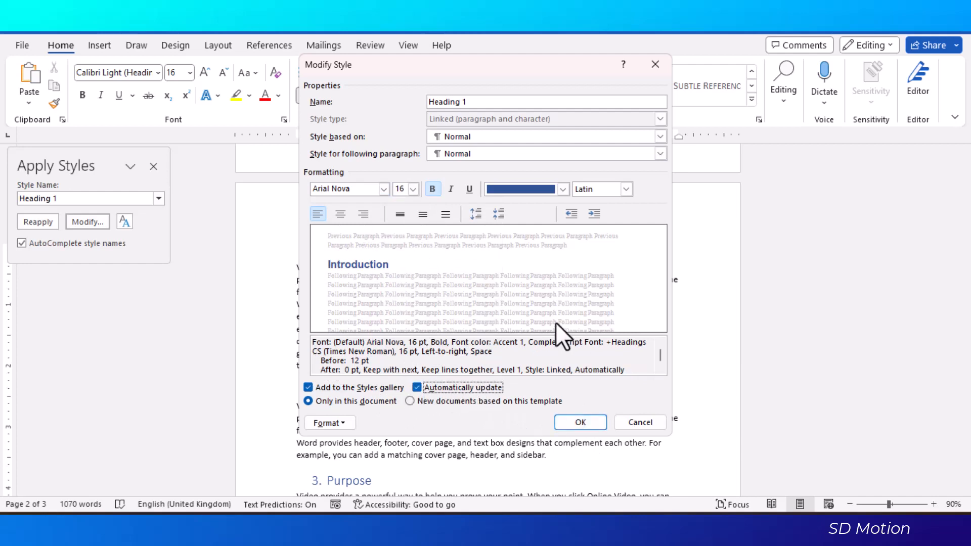
{"action": "left_click", "coordinate": [588, 100]}
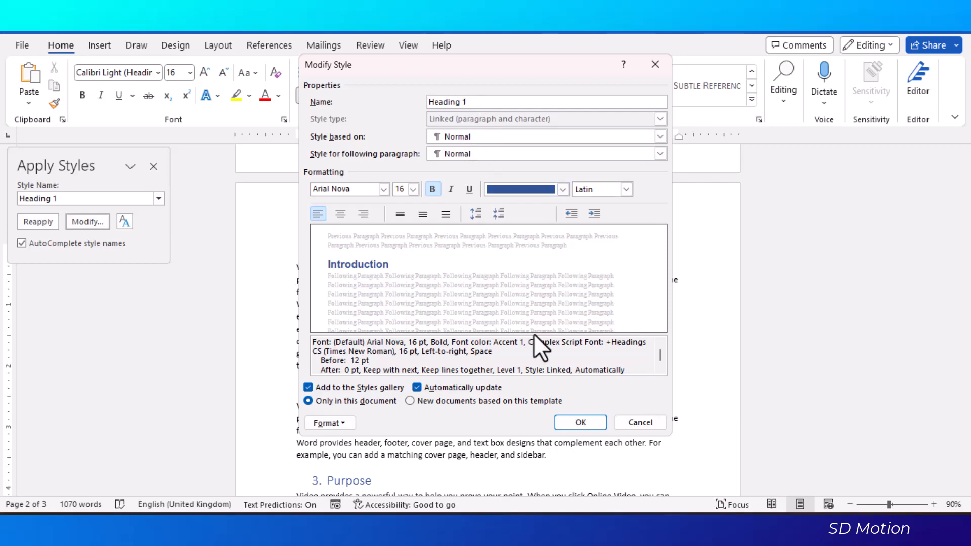
{"action": "left_click", "coordinate": [574, 424]}
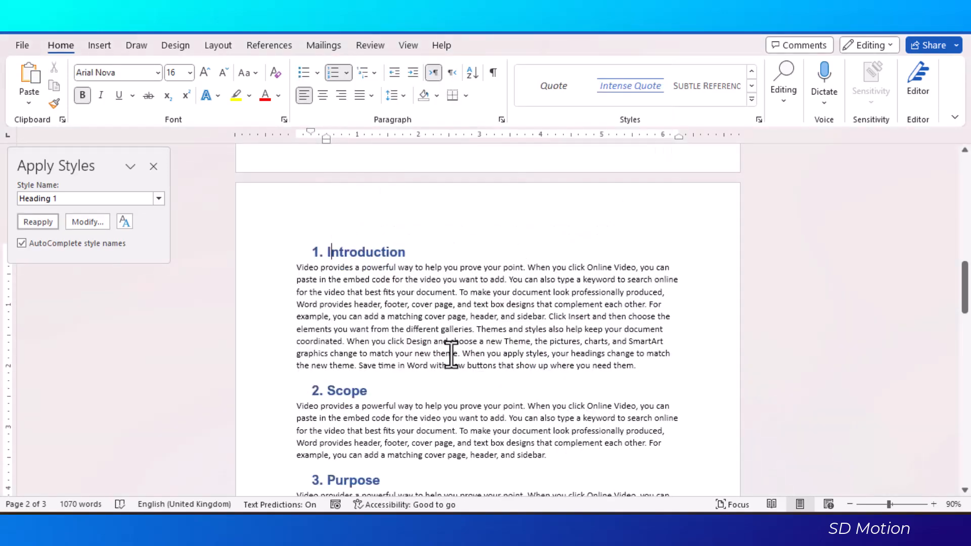
Step: Open the CEO heading's Heading 2 style for modification and set its font to bold Arial Nova
{"action": "scroll", "coordinate": [452, 355], "scroll_direction": "down", "scroll_amount": 3}
{"action": "scroll", "coordinate": [451, 356], "scroll_direction": "down", "scroll_amount": 15}
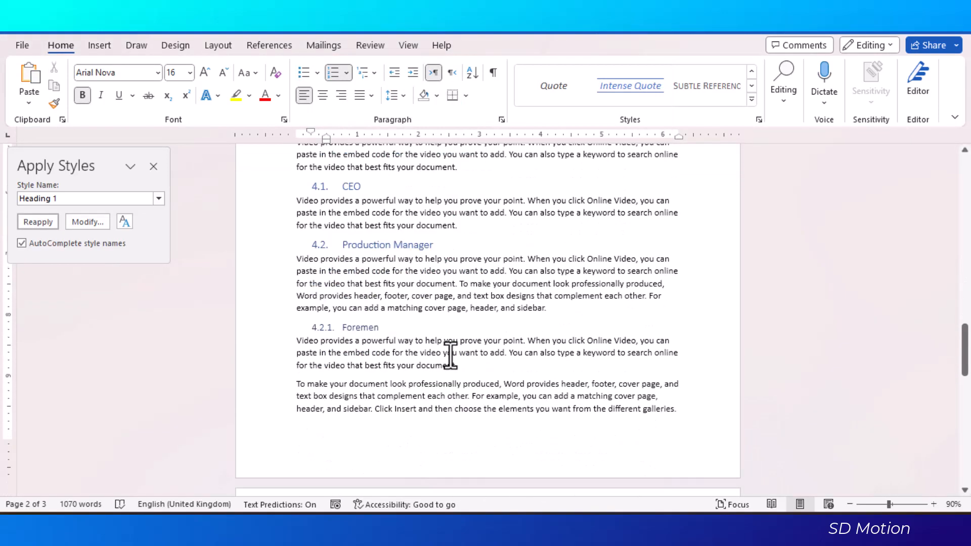
{"action": "scroll", "coordinate": [451, 356], "scroll_direction": "down", "scroll_amount": 3}
{"action": "scroll", "coordinate": [399, 371], "scroll_direction": "down", "scroll_amount": 2}
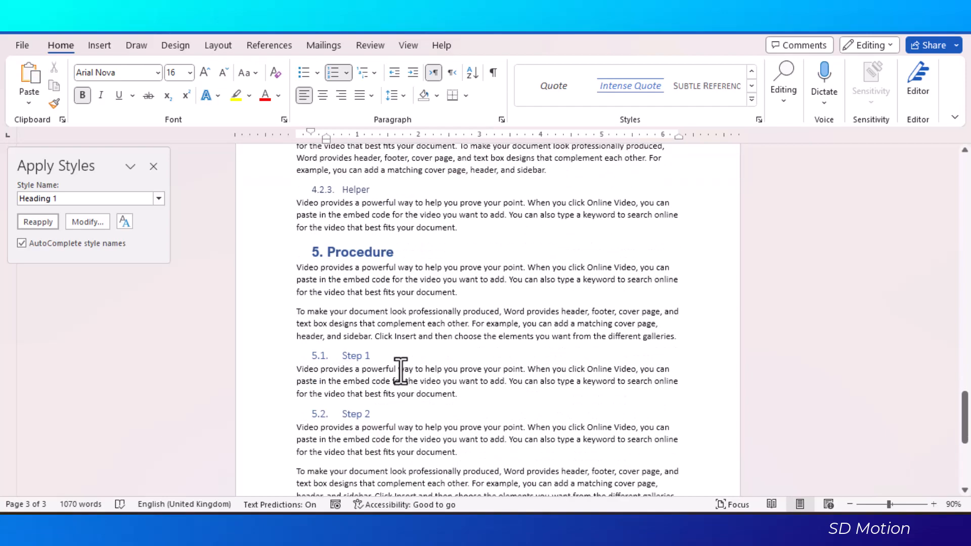
{"action": "scroll", "coordinate": [401, 372], "scroll_direction": "up", "scroll_amount": 3}
{"action": "scroll", "coordinate": [400, 372], "scroll_direction": "up", "scroll_amount": 10}
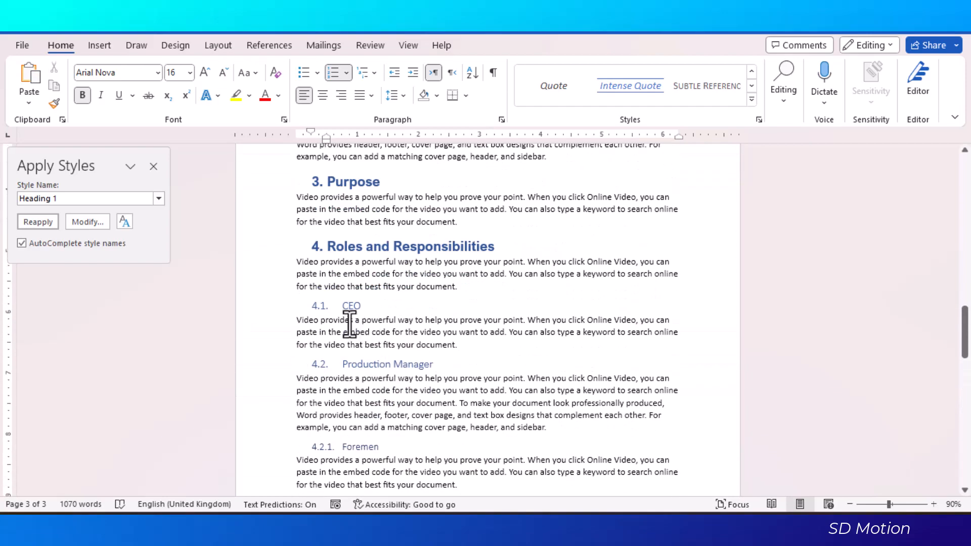
{"action": "left_click", "coordinate": [343, 309]}
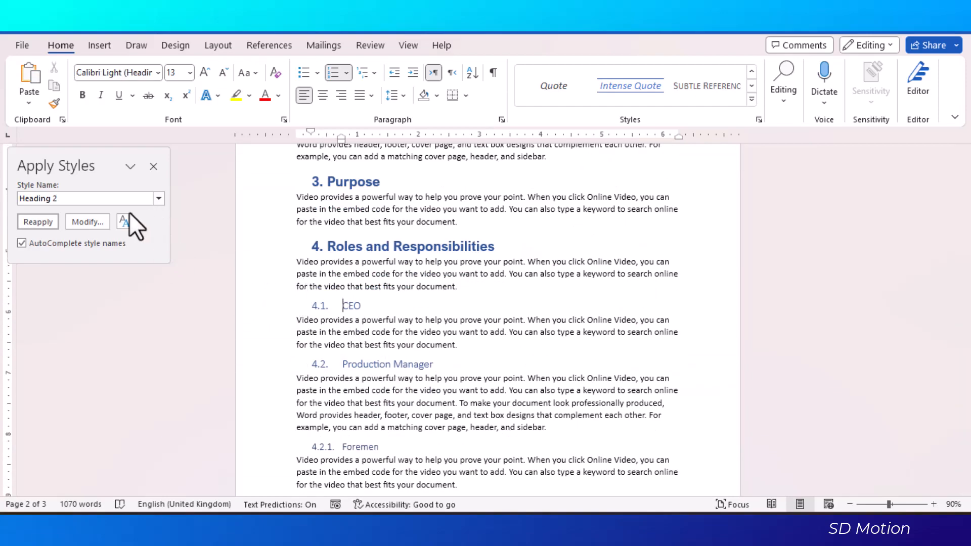
{"action": "left_click", "coordinate": [76, 222]}
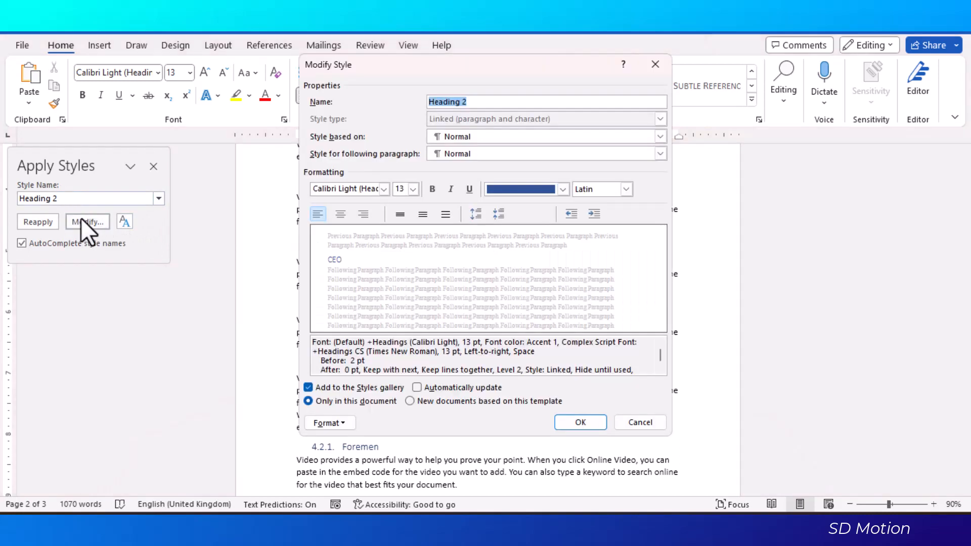
{"action": "left_click", "coordinate": [383, 189]}
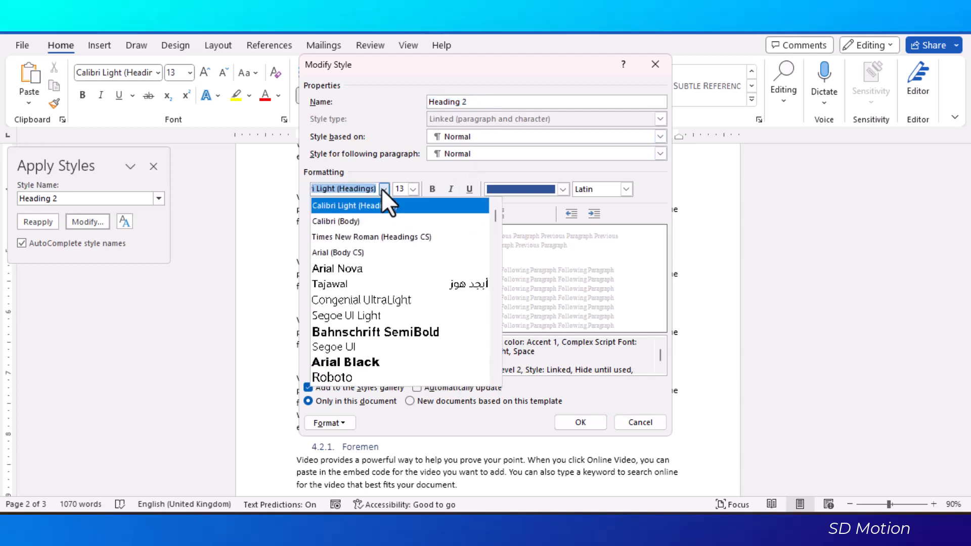
{"action": "left_click", "coordinate": [366, 268]}
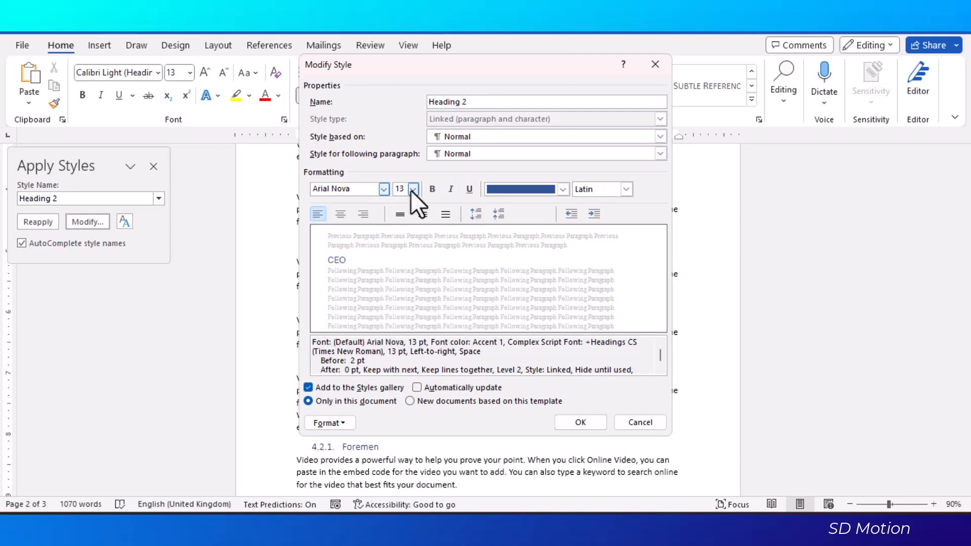
{"action": "left_click", "coordinate": [432, 190]}
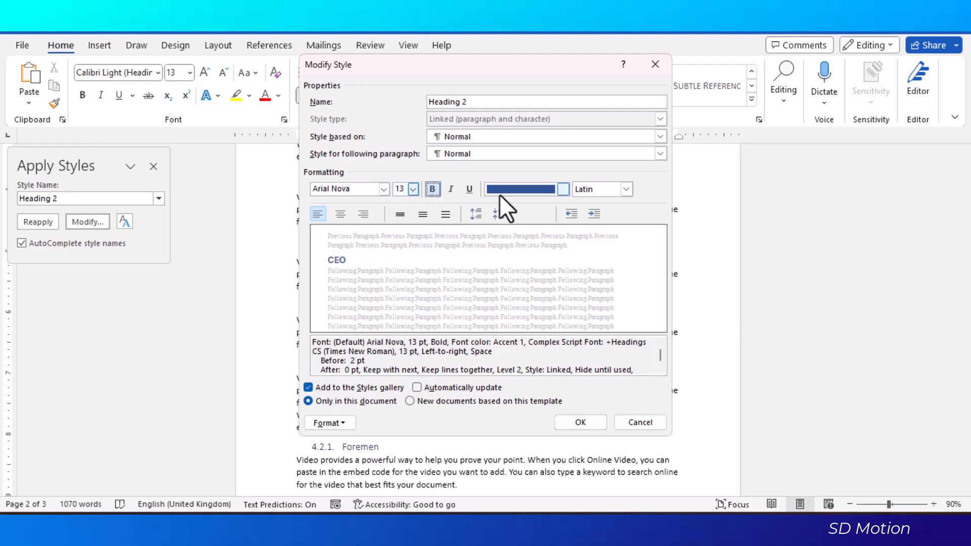
Step: Set the Heading 2 font color to Dark Red, turn on automatic updating and apply the style changes
{"action": "left_click", "coordinate": [563, 189]}
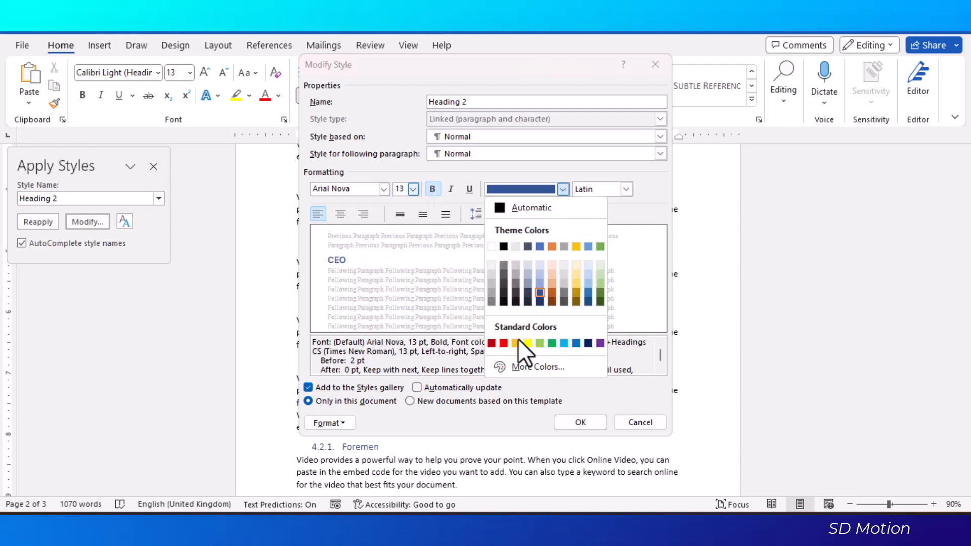
{"action": "left_click", "coordinate": [491, 342]}
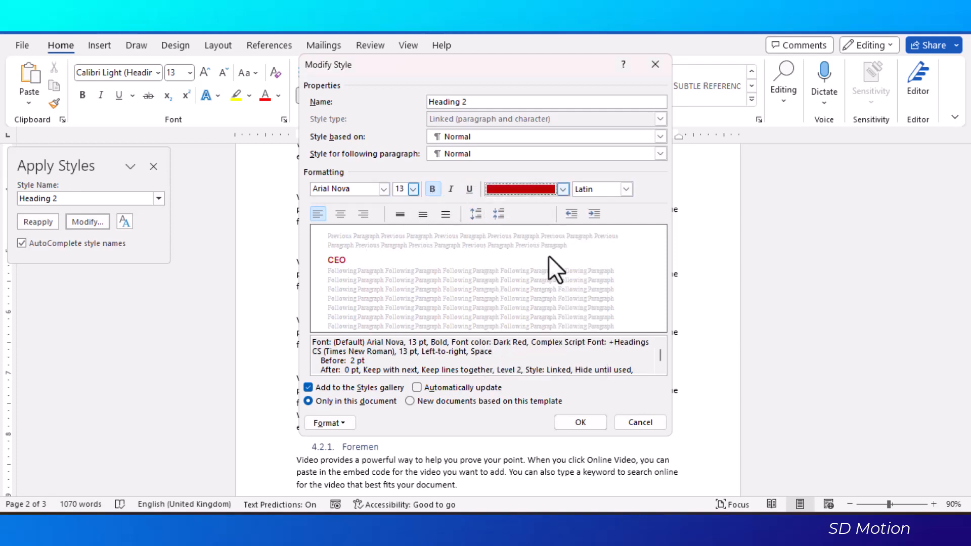
{"action": "left_click", "coordinate": [434, 386]}
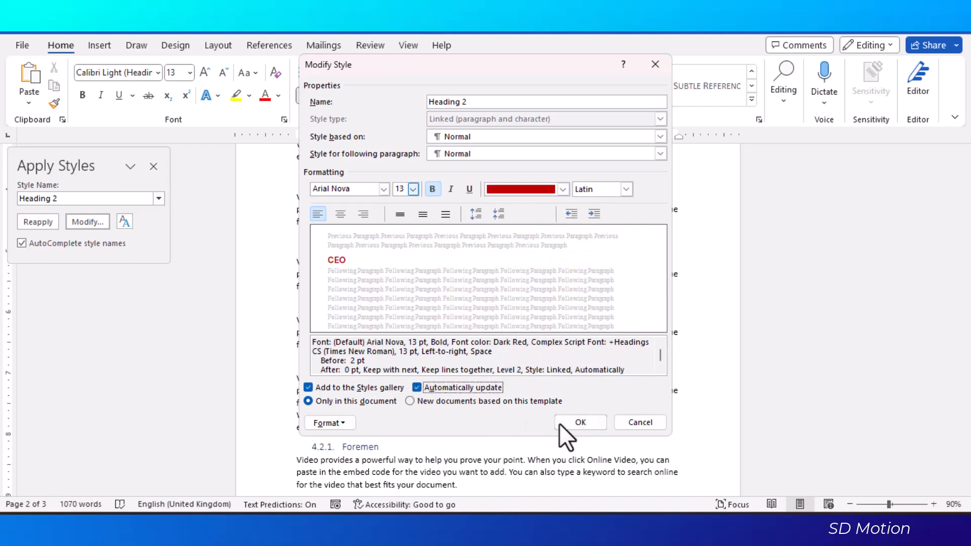
{"action": "left_click", "coordinate": [581, 422]}
Step: Modify the Heading 3 style of the Foremen heading to bold italic Arial Nova with automatic updating
{"action": "scroll", "coordinate": [490, 306], "scroll_direction": "down", "scroll_amount": 5}
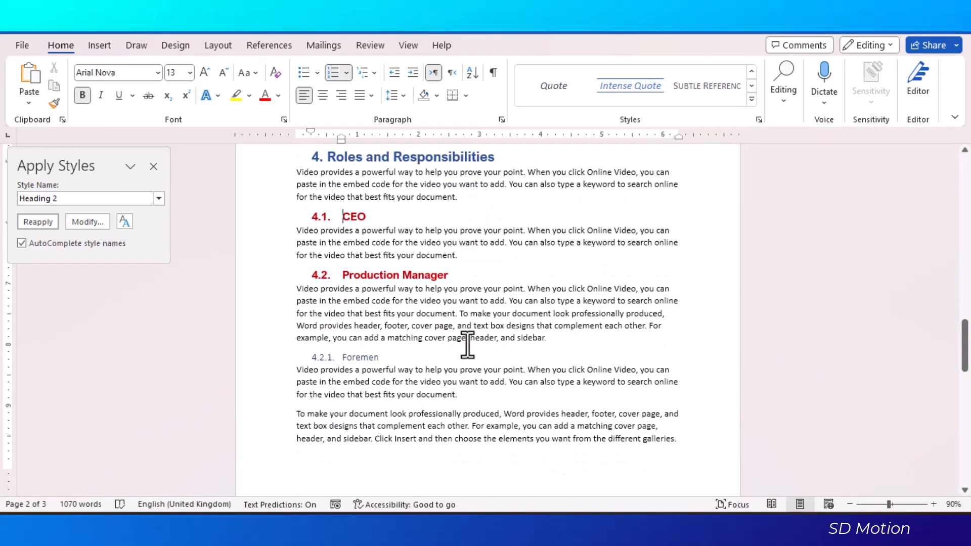
{"action": "left_click", "coordinate": [341, 296]}
{"action": "left_click", "coordinate": [81, 222]}
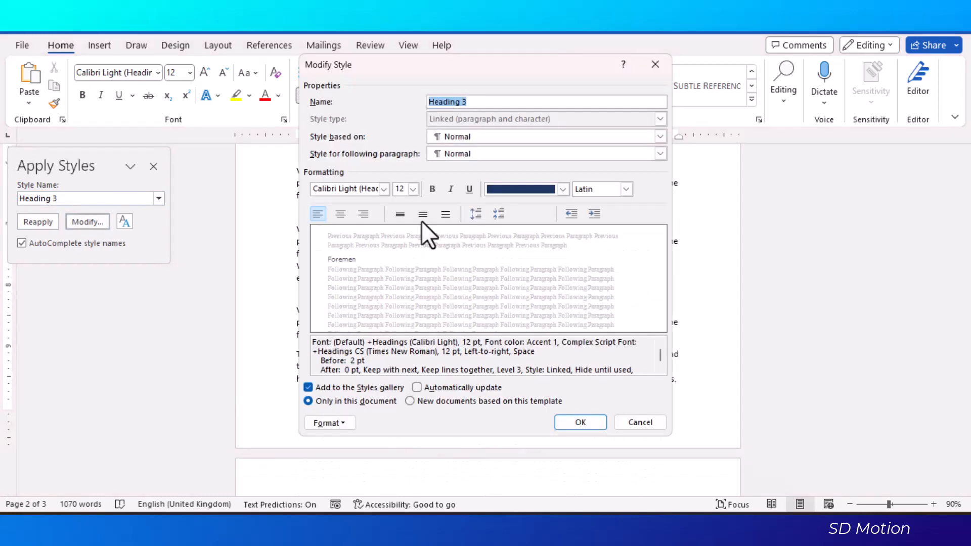
{"action": "left_click", "coordinate": [432, 189]}
{"action": "left_click", "coordinate": [384, 189]}
{"action": "left_click", "coordinate": [349, 270]}
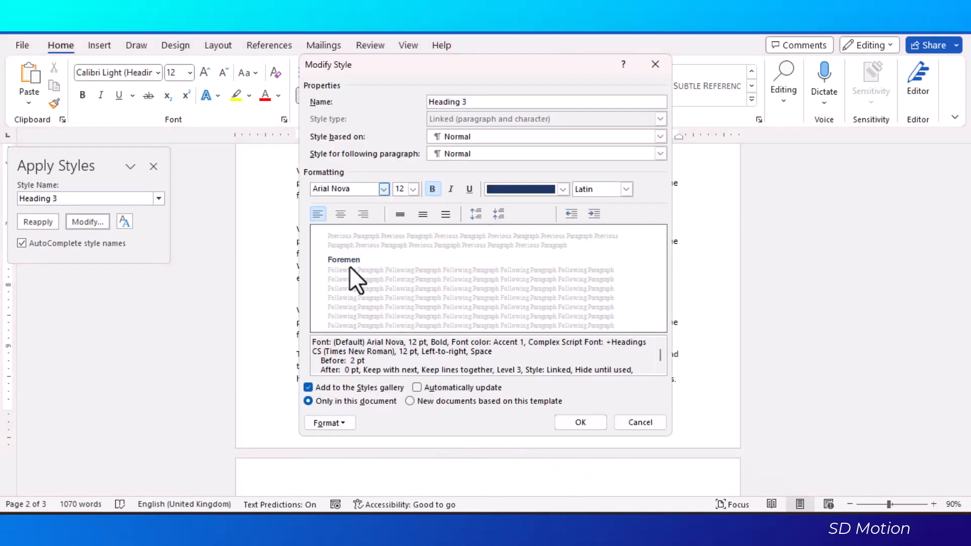
{"action": "left_click", "coordinate": [451, 189]}
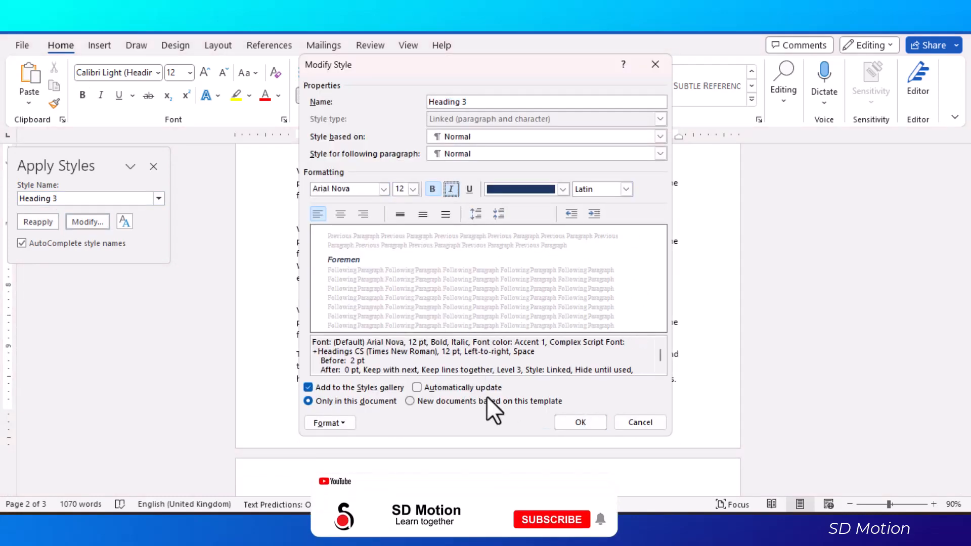
{"action": "left_click", "coordinate": [417, 387]}
{"action": "left_click", "coordinate": [581, 422]}
Step: Review the restyled headings through to References and close Apply Styles
{"action": "left_click", "coordinate": [459, 336]}
{"action": "scroll", "coordinate": [460, 337], "scroll_direction": "down", "scroll_amount": 10}
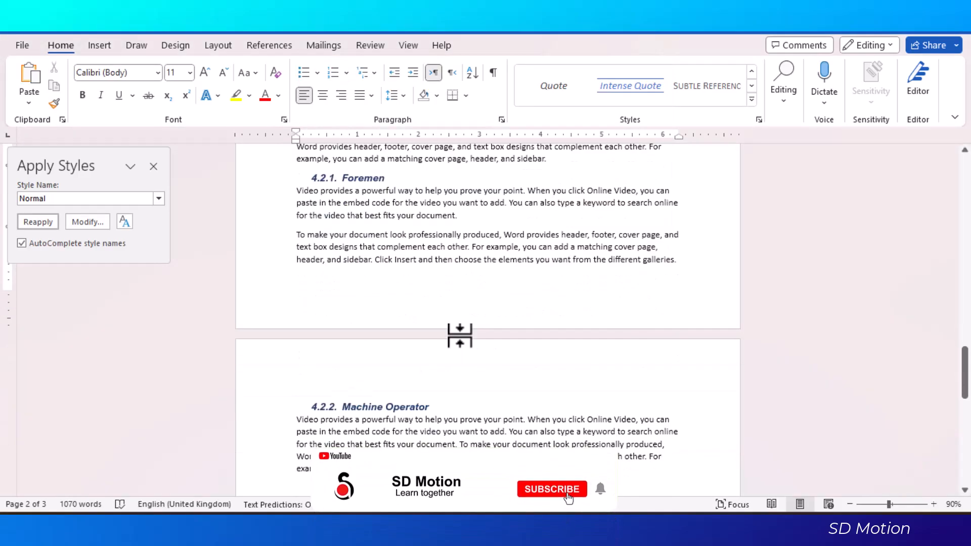
{"action": "scroll", "coordinate": [460, 336], "scroll_direction": "down", "scroll_amount": 8}
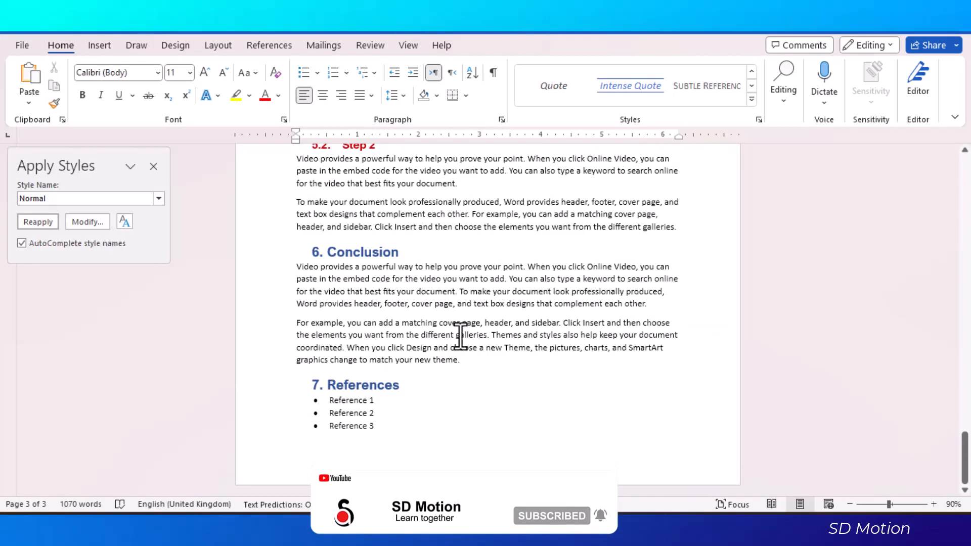
{"action": "scroll", "coordinate": [413, 335], "scroll_direction": "up", "scroll_amount": 4}
{"action": "scroll", "coordinate": [413, 335], "scroll_direction": "up", "scroll_amount": 15}
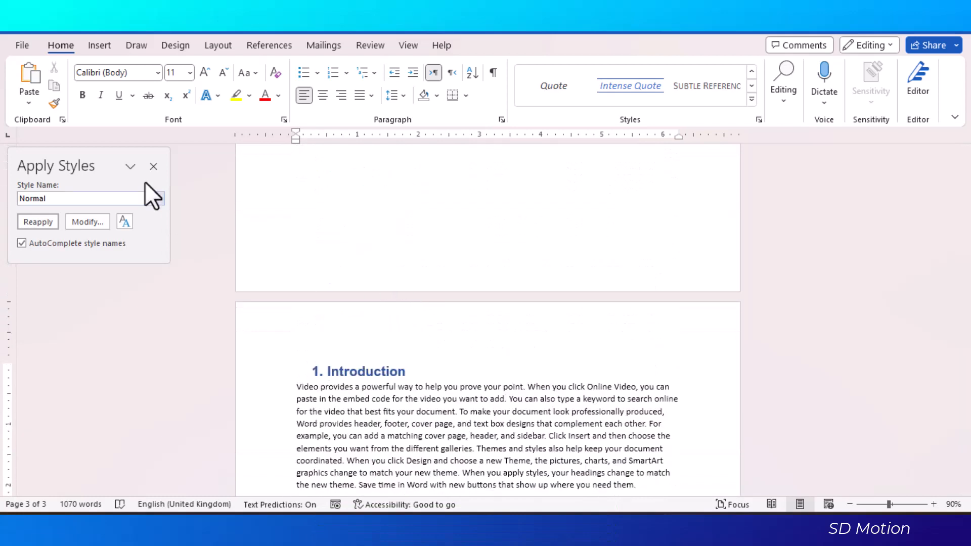
{"action": "left_click", "coordinate": [151, 167]}
Step: Insert a blank page between the title page and the Introduction section with a page break
{"action": "key", "text": "ctrl+Home"}
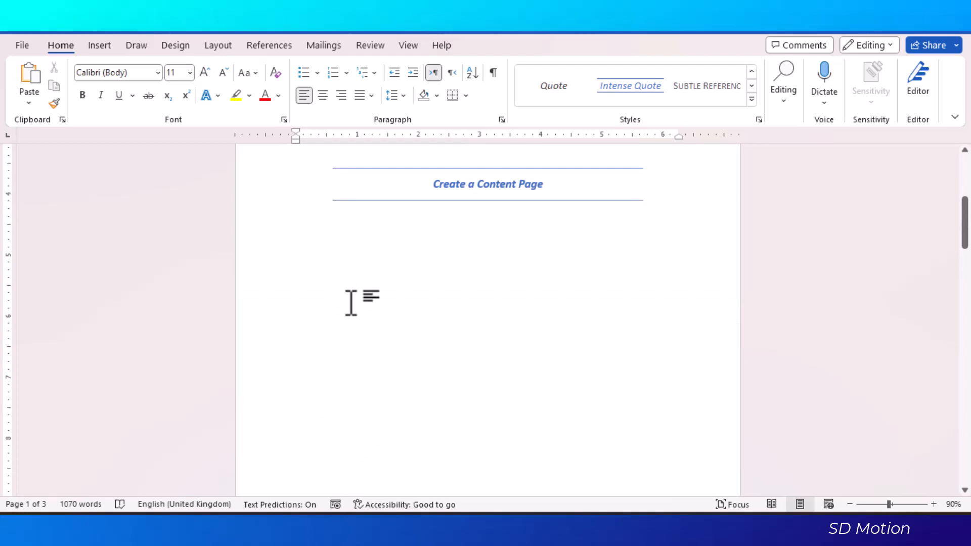
{"action": "key", "text": "ctrl+Return"}
{"action": "key", "text": "ctrl+Return"}
{"action": "scroll", "coordinate": [350, 303], "scroll_direction": "down", "scroll_amount": 10}
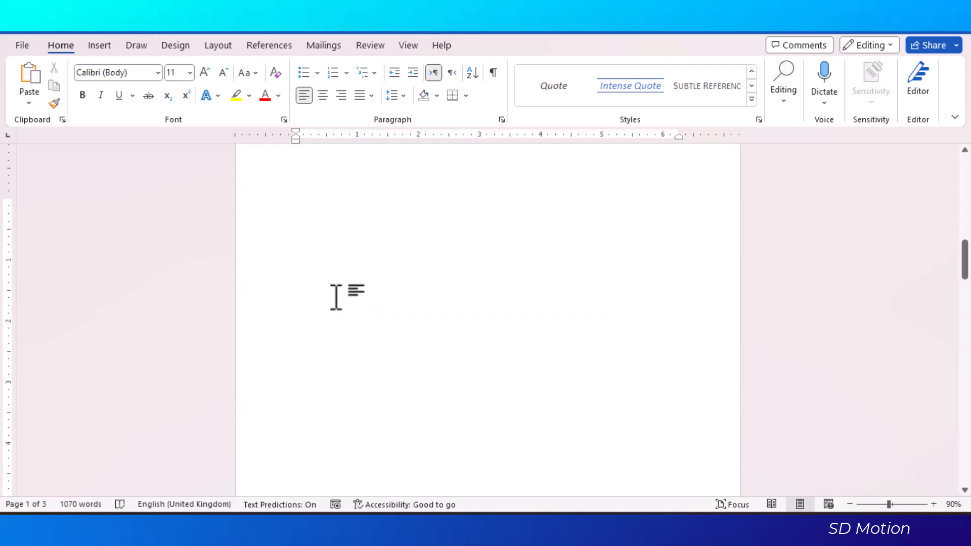
{"action": "scroll", "coordinate": [338, 296], "scroll_direction": "up", "scroll_amount": 10}
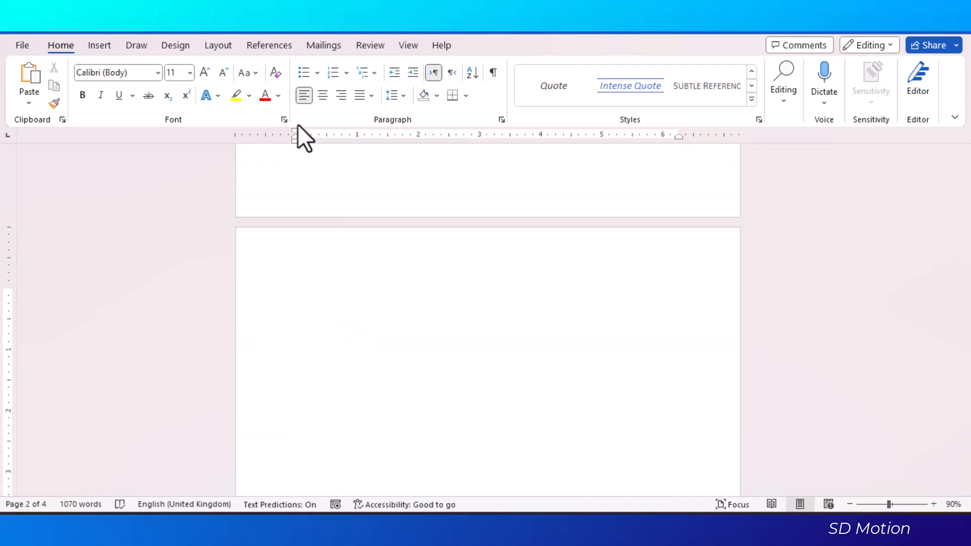
Step: Insert the built-in Automatic Table 2 table of contents on the blank second page
{"action": "left_click", "coordinate": [271, 44]}
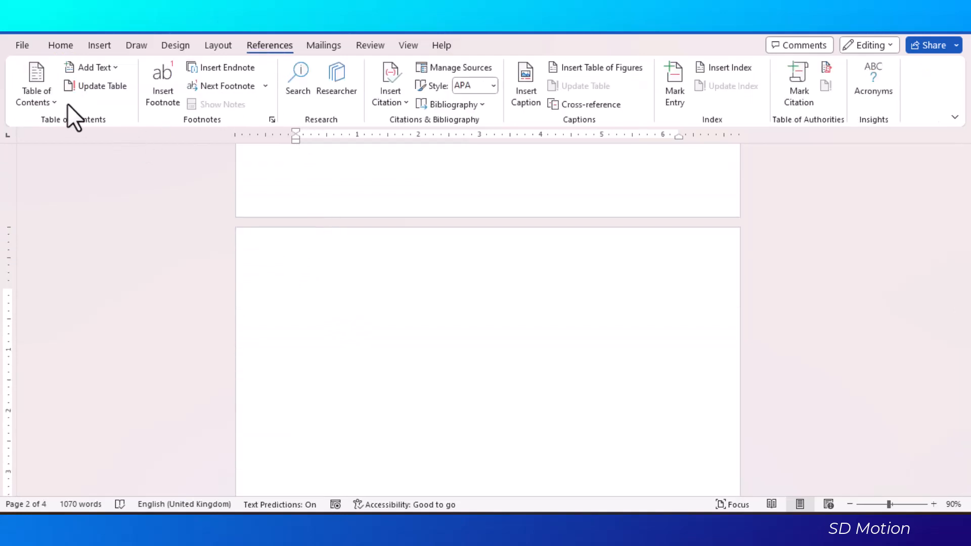
{"action": "left_click", "coordinate": [50, 99]}
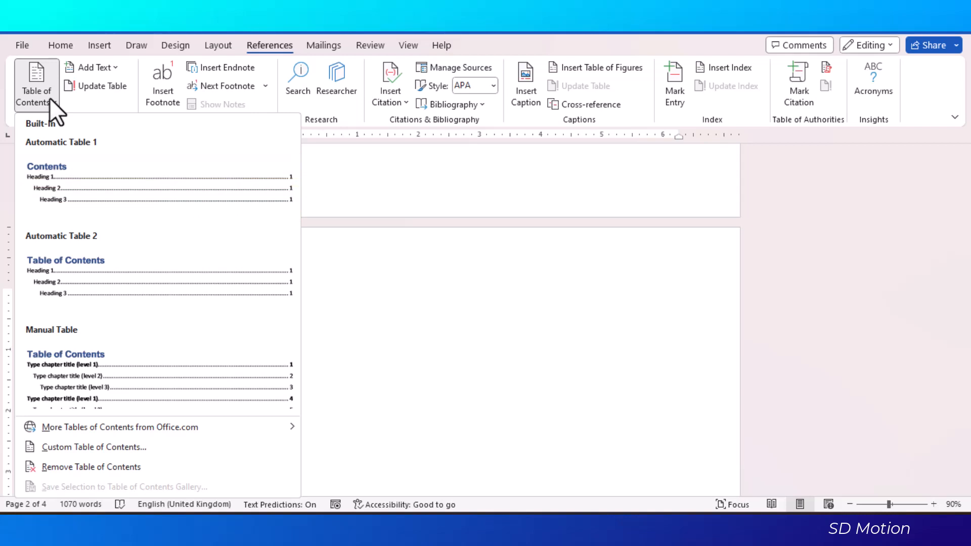
{"action": "left_click", "coordinate": [77, 183]}
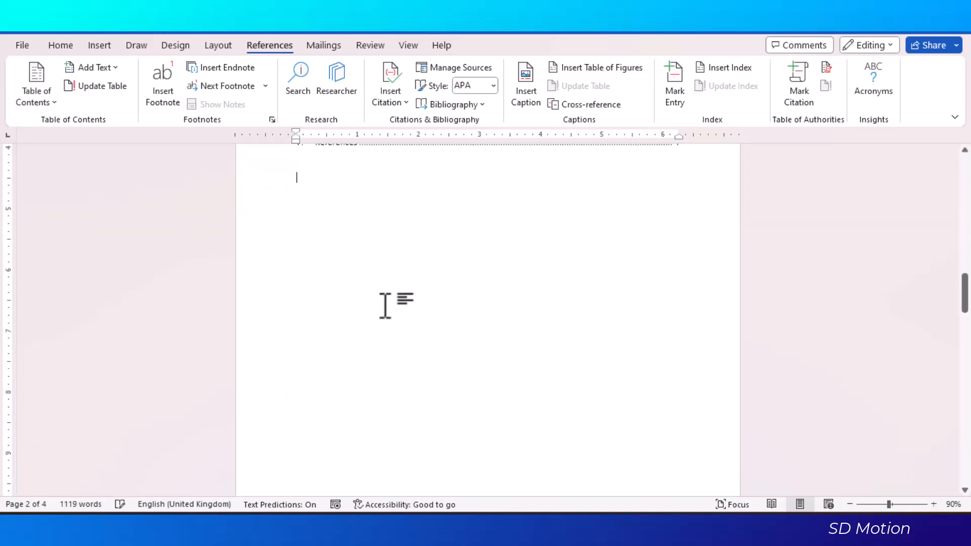
{"action": "scroll", "coordinate": [385, 306], "scroll_direction": "up", "scroll_amount": 5}
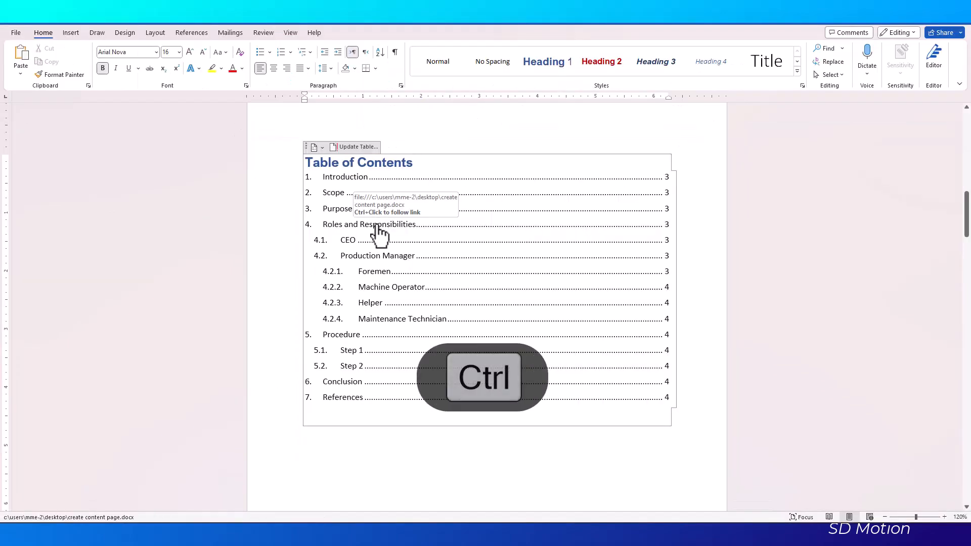
Step: Follow the contents link to Roles and Responsibilities, return to the contents page and try another entry's link
{"action": "left_click", "coordinate": [376, 225], "text": "ctrl"}
{"action": "scroll", "coordinate": [392, 283], "scroll_direction": "up", "scroll_amount": 5}
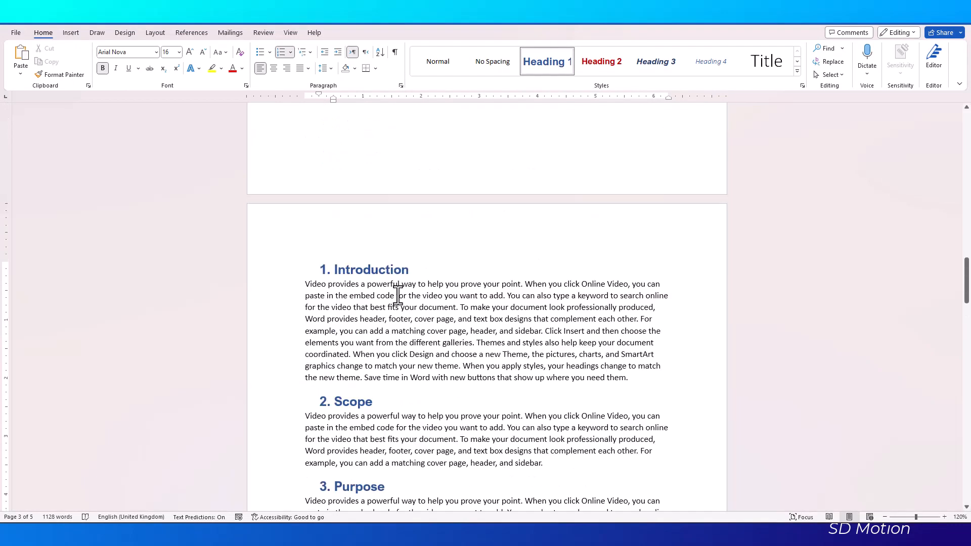
{"action": "scroll", "coordinate": [397, 291], "scroll_direction": "up", "scroll_amount": 6}
{"action": "left_click", "coordinate": [349, 290], "text": "ctrl"}
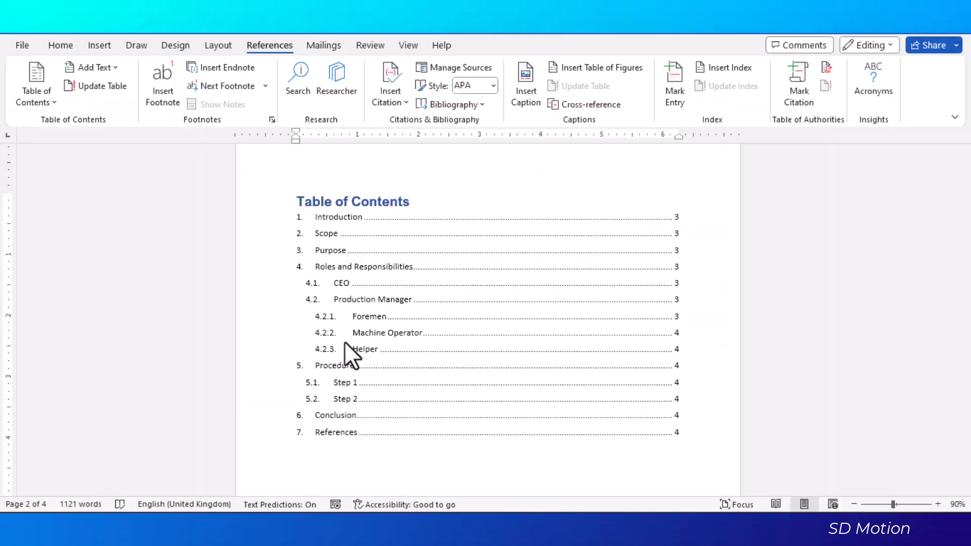
{"action": "scroll", "coordinate": [378, 363], "scroll_direction": "down", "scroll_amount": 10}
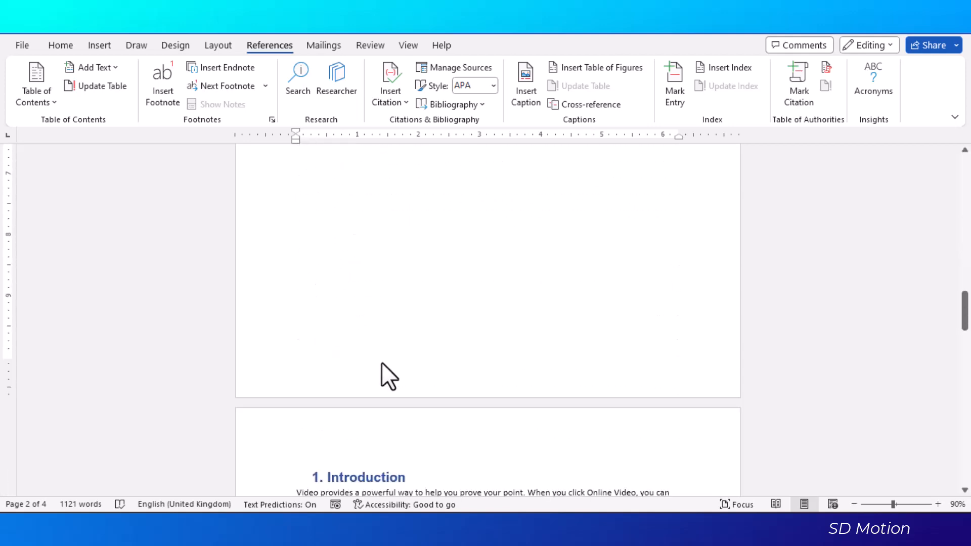
Step: Add a new paragraph reading Maintenance Technician below the Helper section's text, before the Procedure heading
{"action": "scroll", "coordinate": [385, 362], "scroll_direction": "down", "scroll_amount": 10}
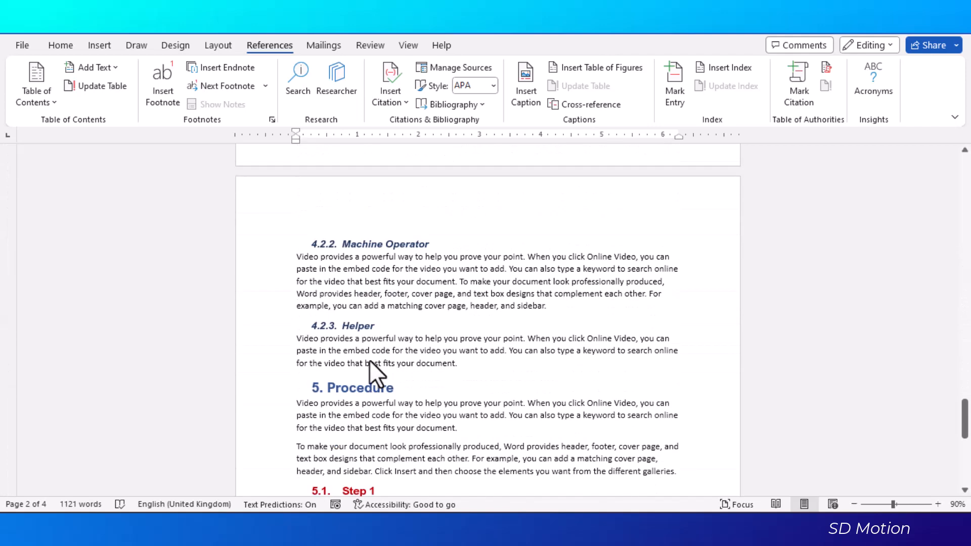
{"action": "left_click", "coordinate": [468, 338]}
{"action": "key", "text": "Return"}
{"action": "type", "text": "Mainten"}
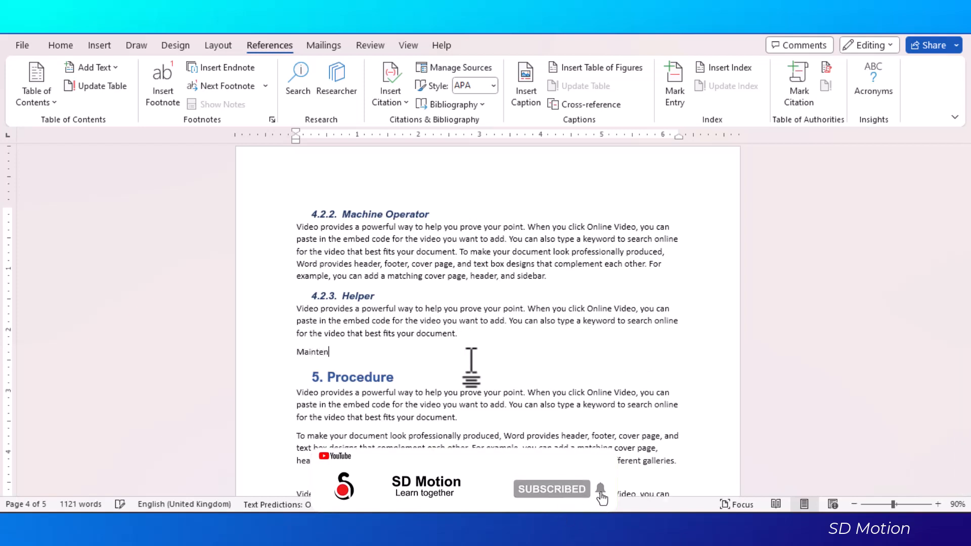
{"action": "type", "text": "ance Technician"}
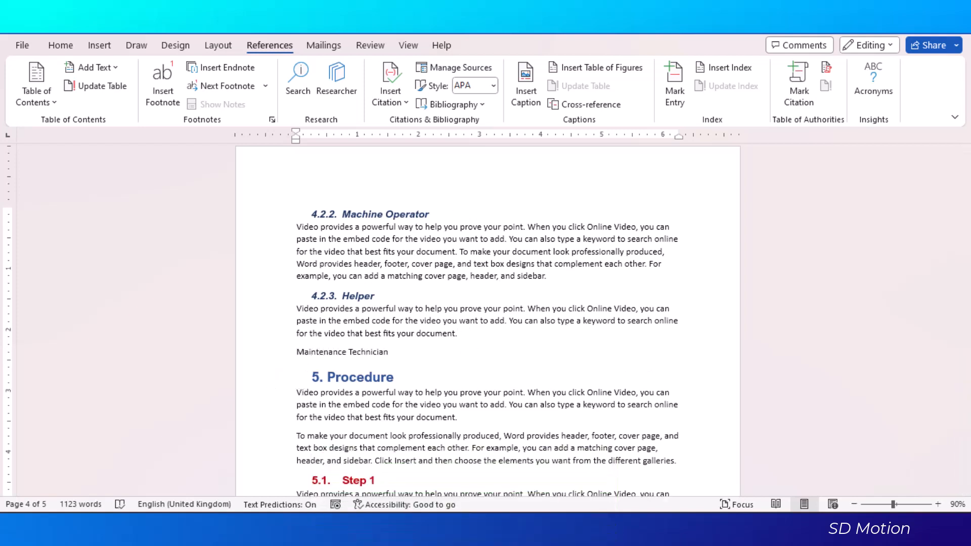
Step: Apply the Heading 3 style to the Maintenance Technician line and number it 4.2.4
{"action": "key", "text": "Home"}
{"action": "left_click", "coordinate": [60, 45]}
{"action": "left_click", "coordinate": [752, 100]}
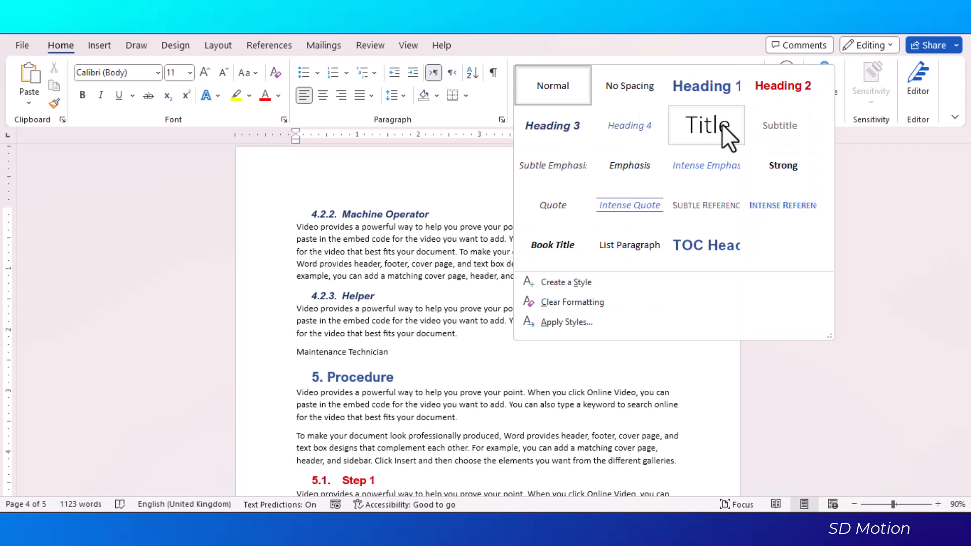
{"action": "left_click", "coordinate": [585, 322]}
{"action": "left_click", "coordinate": [159, 199]}
{"action": "left_click", "coordinate": [87, 258]}
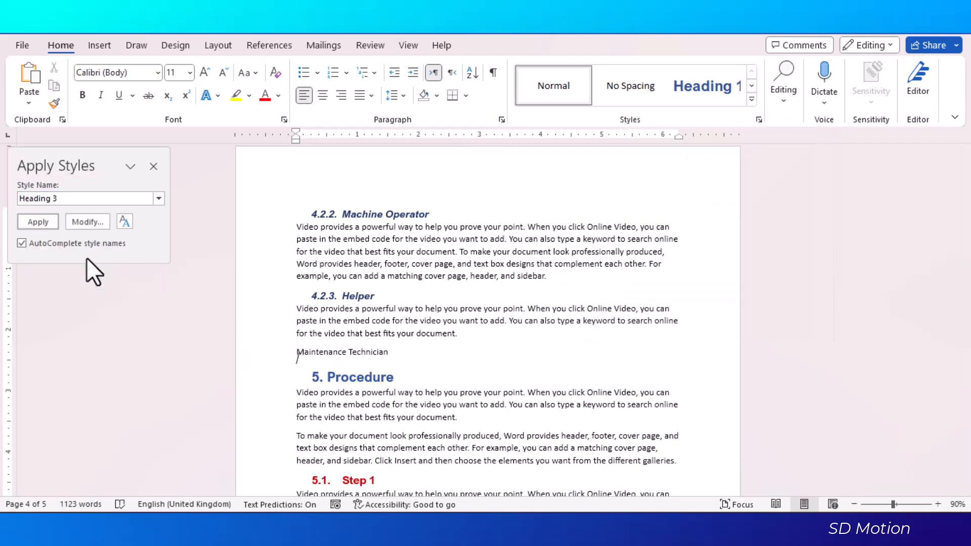
{"action": "type", "text": "4.2.4."}
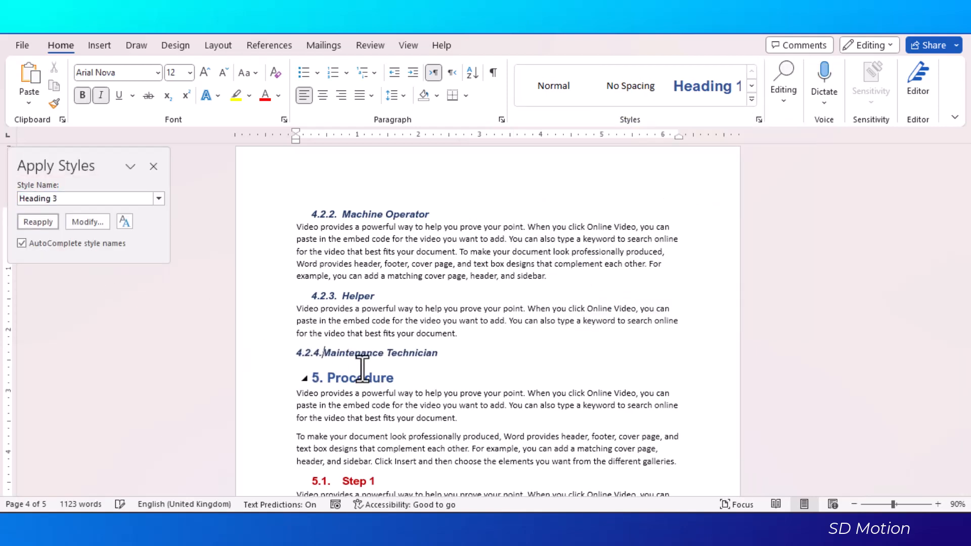
Step: Return to the contents page and update the entire table of contents, not only its page numbers
{"action": "scroll", "coordinate": [446, 375], "scroll_direction": "up", "scroll_amount": 3}
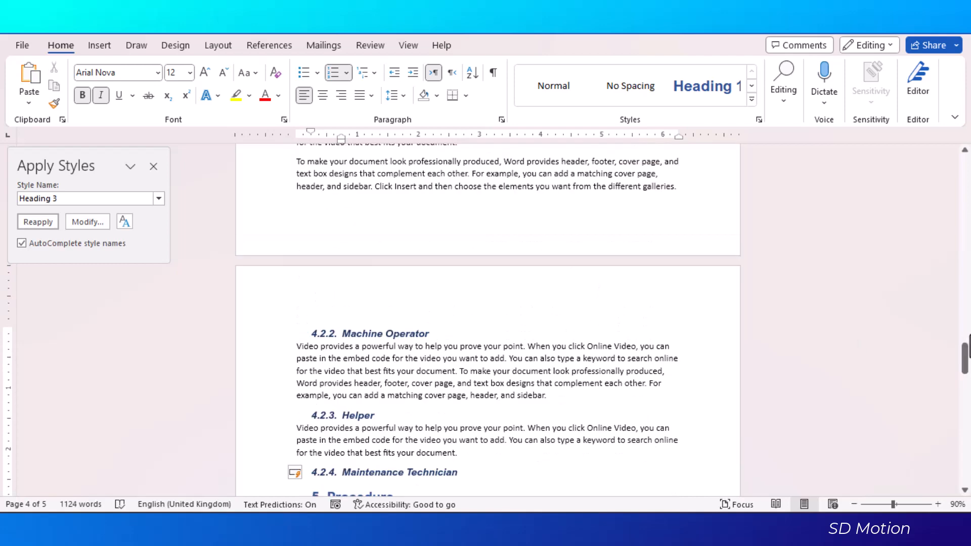
{"action": "left_click_drag", "start_coordinate": [962, 361], "coordinate": [953, 252]}
{"action": "left_click", "coordinate": [477, 283]}
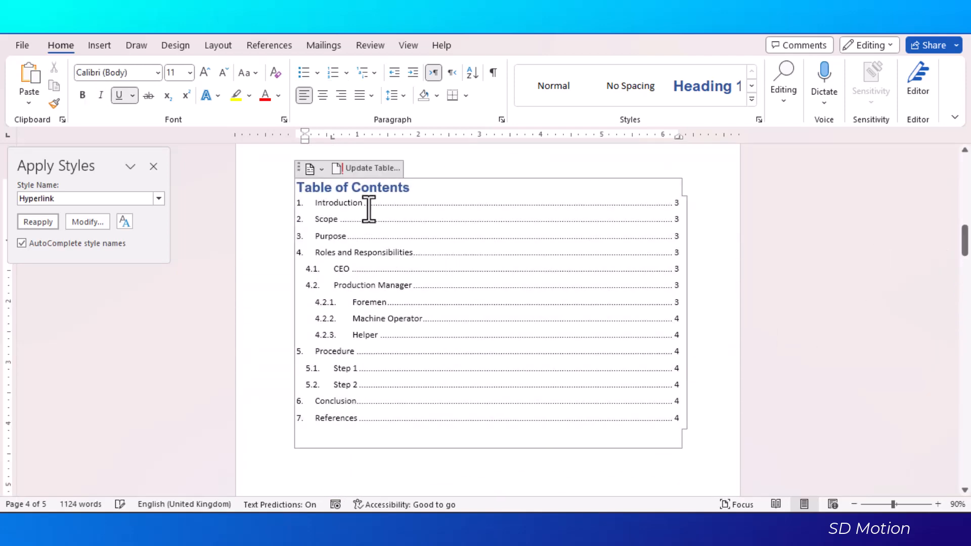
{"action": "left_click", "coordinate": [372, 168]}
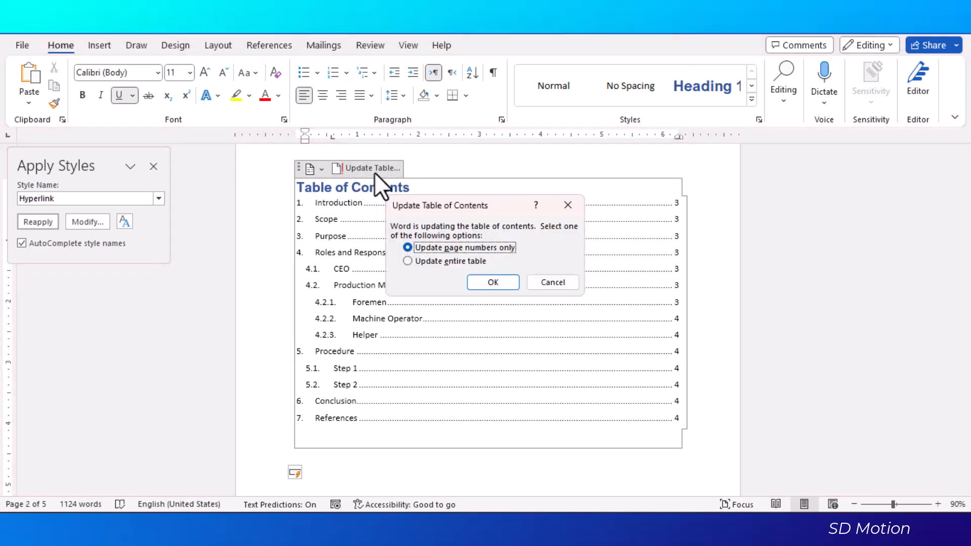
{"action": "left_click", "coordinate": [435, 262]}
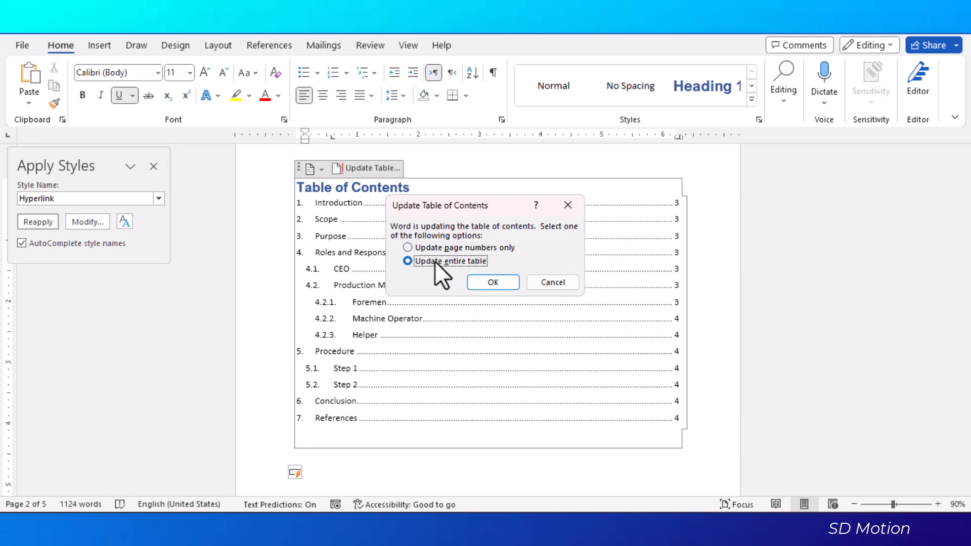
{"action": "left_click", "coordinate": [486, 282]}
{"action": "left_click", "coordinate": [440, 455]}
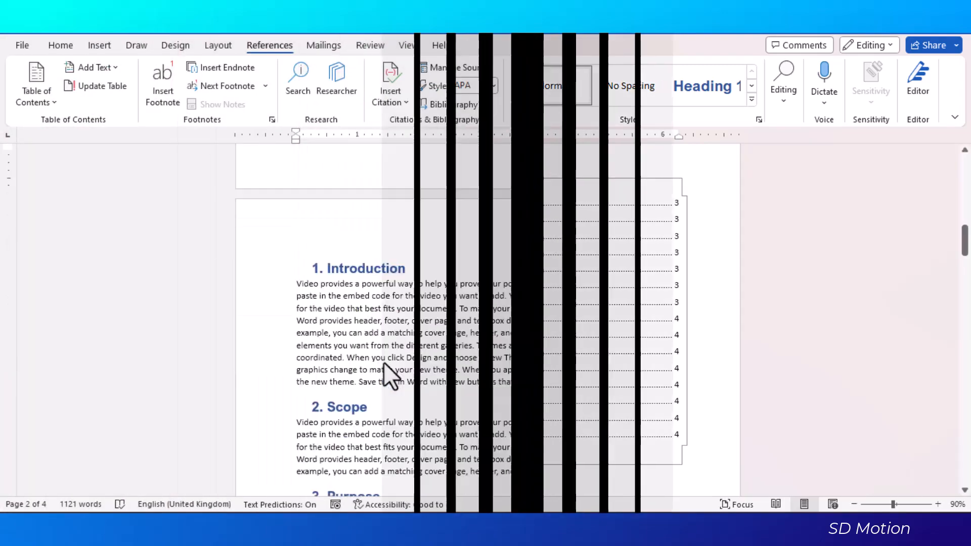
{"action": "scroll", "coordinate": [385, 362], "scroll_direction": "down", "scroll_amount": 12}
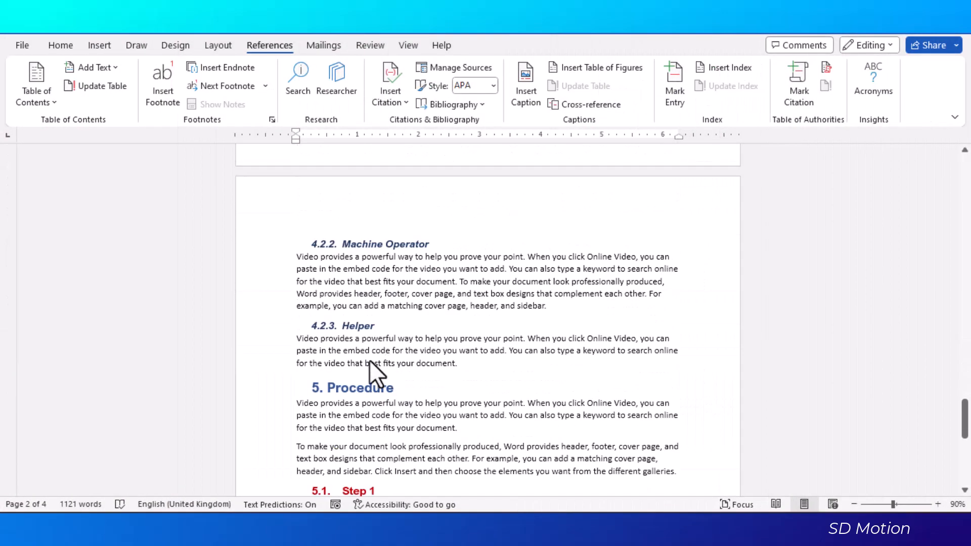
{"action": "scroll", "coordinate": [462, 335], "scroll_direction": "down", "scroll_amount": 1}
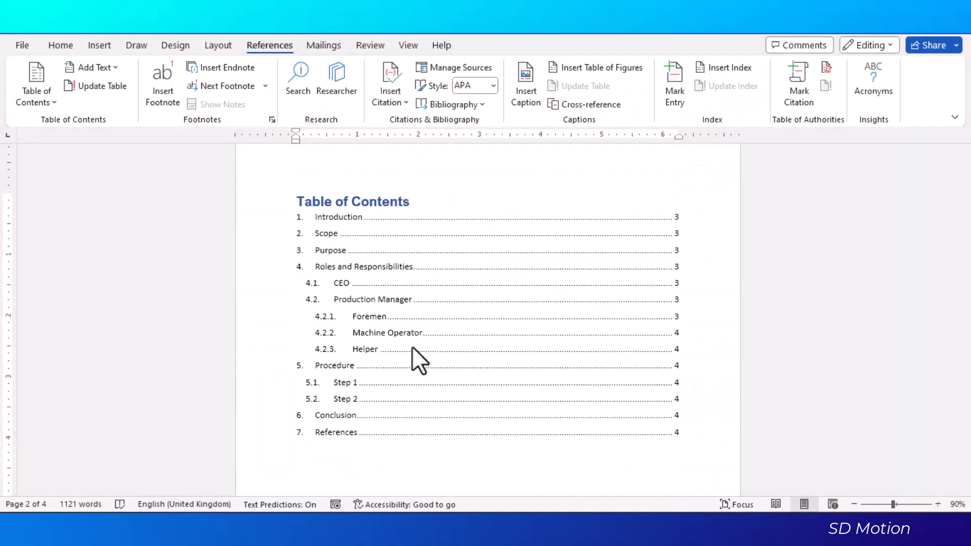
{"action": "scroll", "coordinate": [377, 363], "scroll_direction": "down", "scroll_amount": 15}
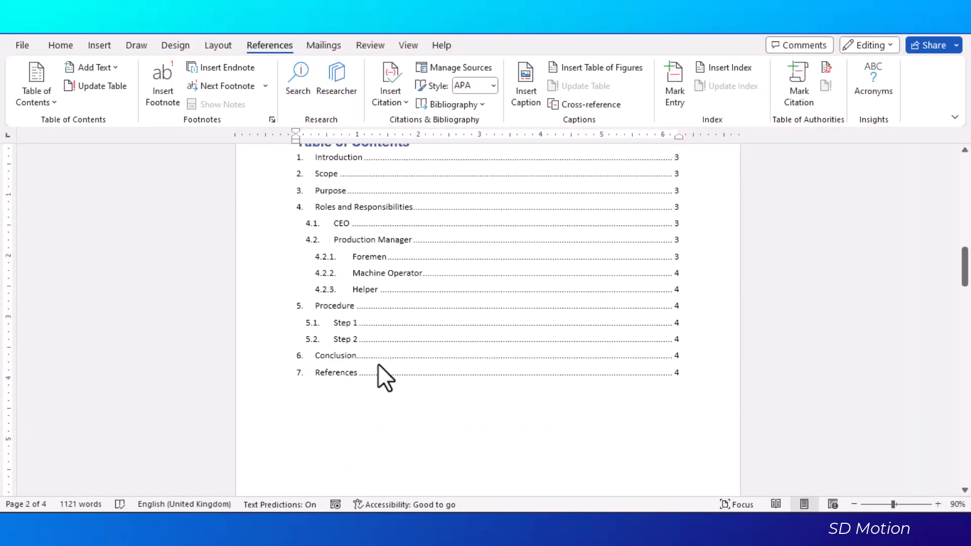
{"action": "scroll", "coordinate": [384, 362], "scroll_direction": "down", "scroll_amount": 5}
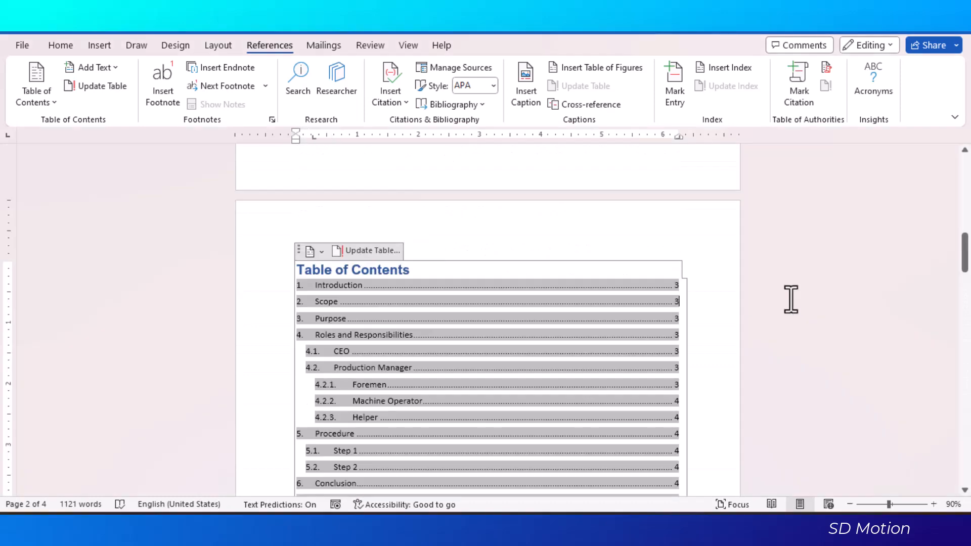
{"action": "scroll", "coordinate": [763, 339], "scroll_direction": "up", "scroll_amount": 8}
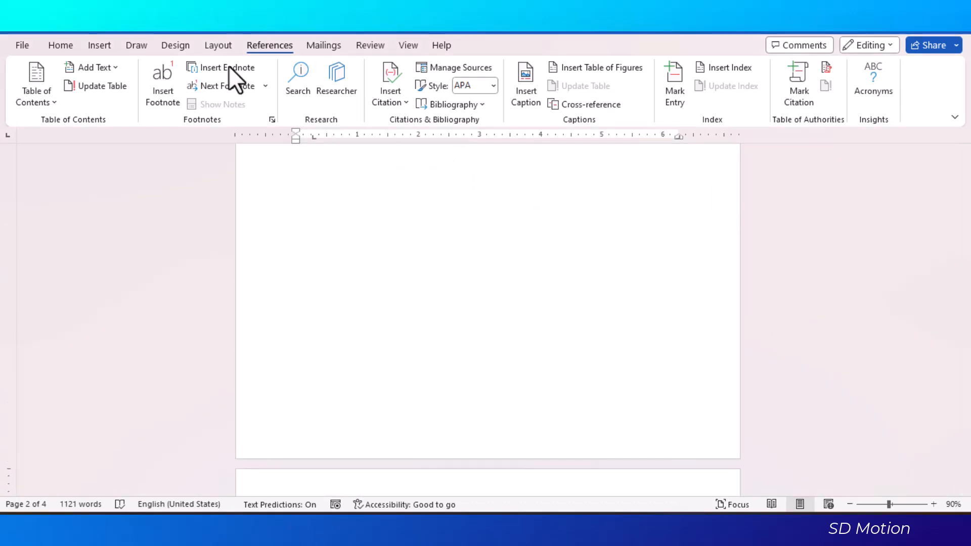
Step: Save a copy of the document to the Desktop as the PDF file Create Content Page.pdf
{"action": "left_click", "coordinate": [21, 45]}
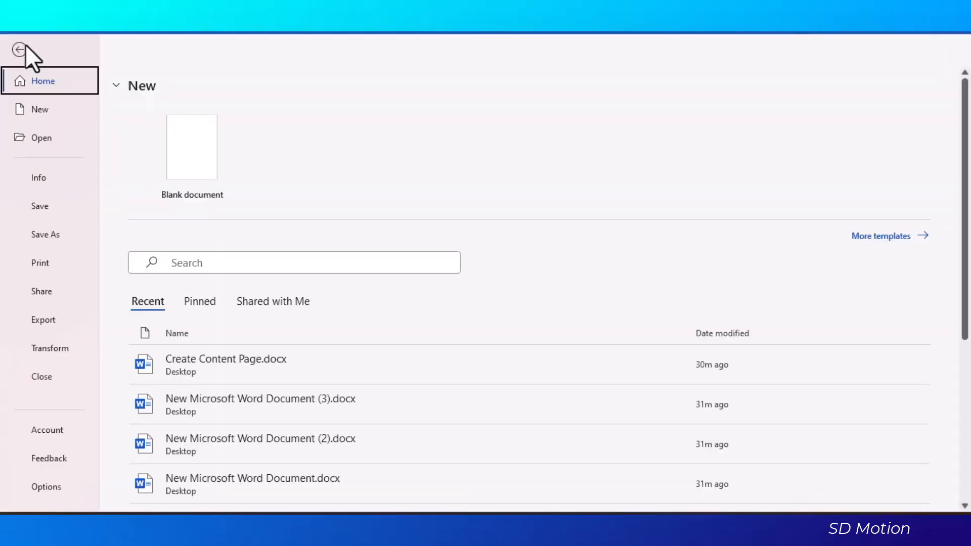
{"action": "left_click", "coordinate": [53, 239]}
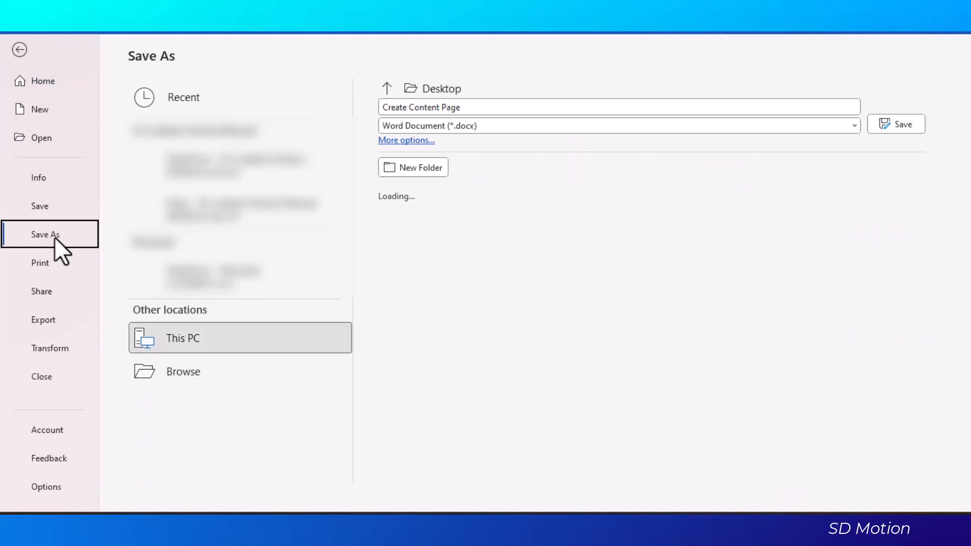
{"action": "left_click", "coordinate": [211, 403]}
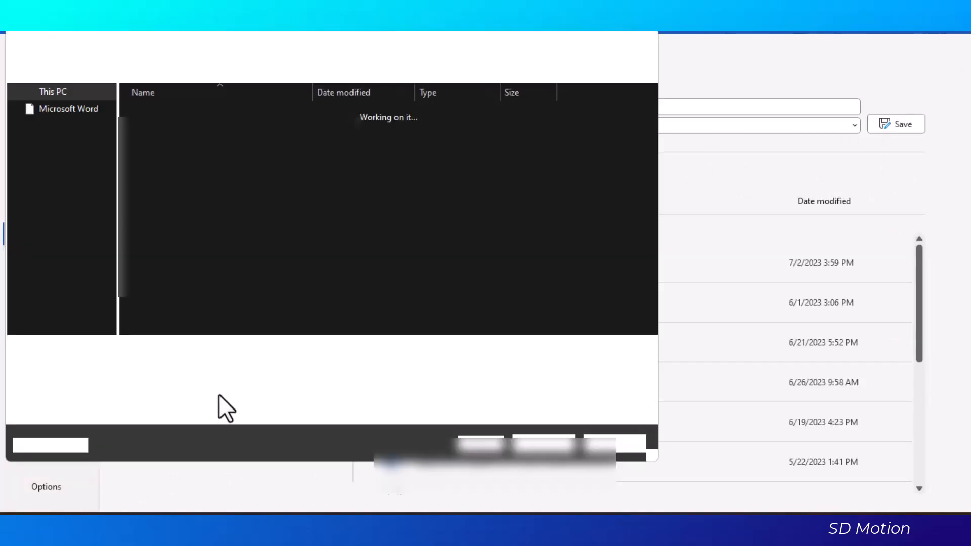
{"action": "left_click", "coordinate": [300, 372]}
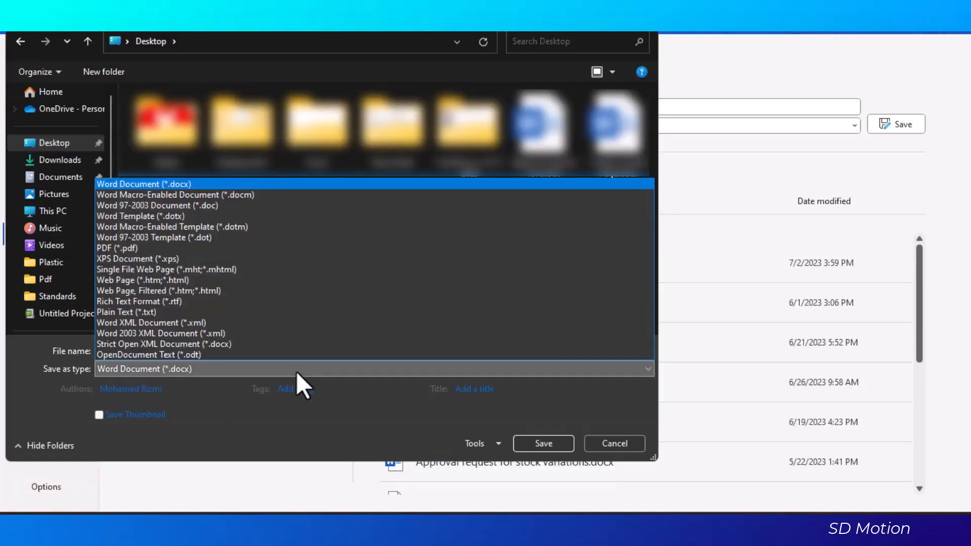
{"action": "left_click", "coordinate": [205, 248]}
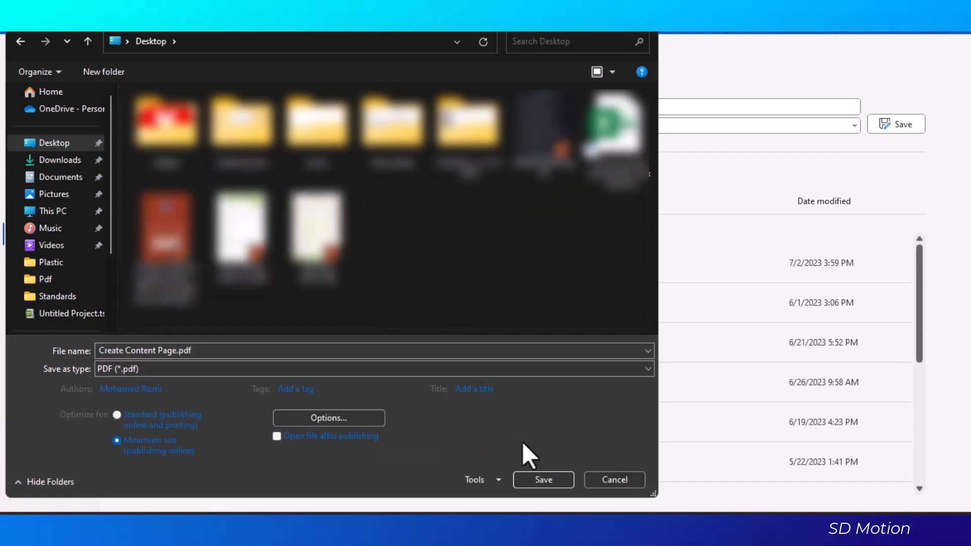
{"action": "left_click", "coordinate": [538, 479]}
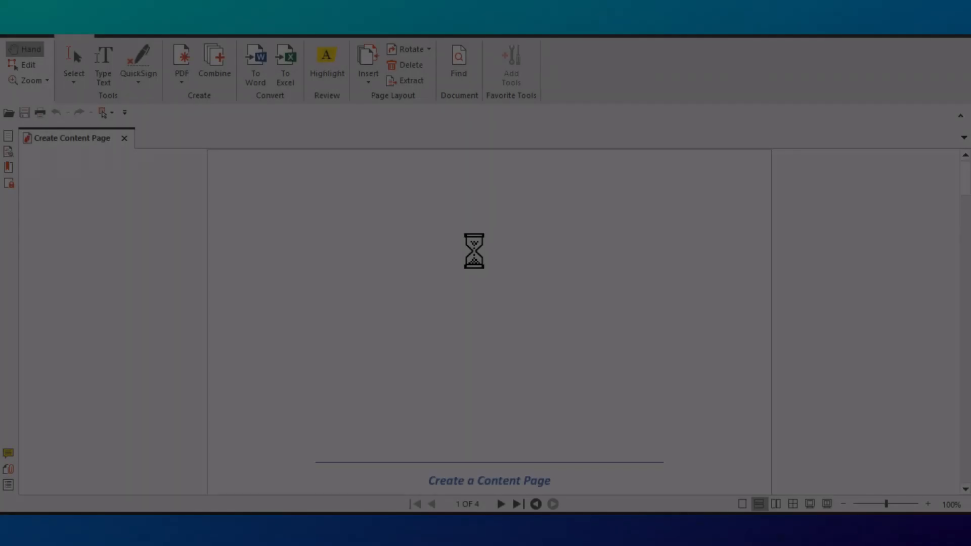
Step: Switch to the exported PDF in the PDF viewer and test the Introduction and Scope links on its contents page
{"action": "scroll", "coordinate": [485, 263], "scroll_direction": "down", "scroll_amount": 10}
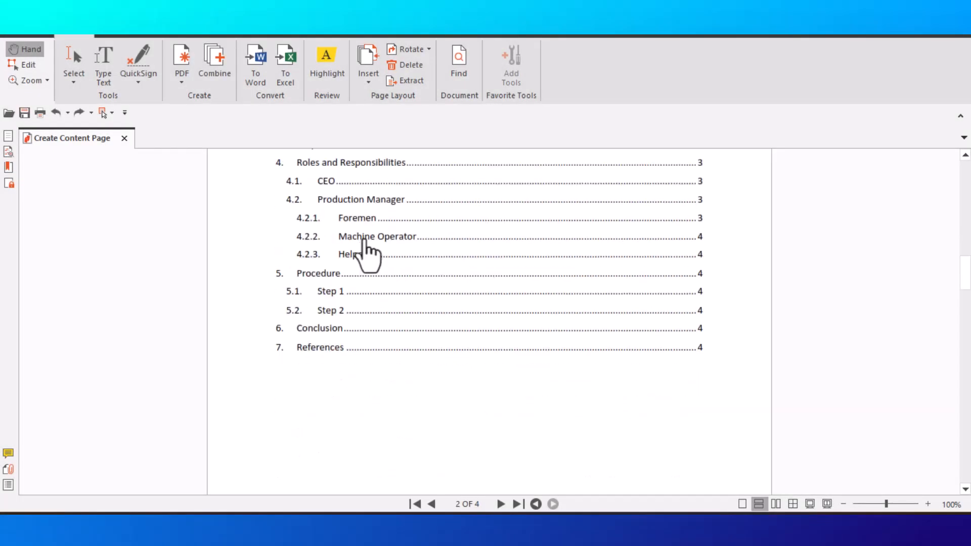
{"action": "scroll", "coordinate": [359, 243], "scroll_direction": "up", "scroll_amount": 2}
{"action": "left_click", "coordinate": [323, 194]}
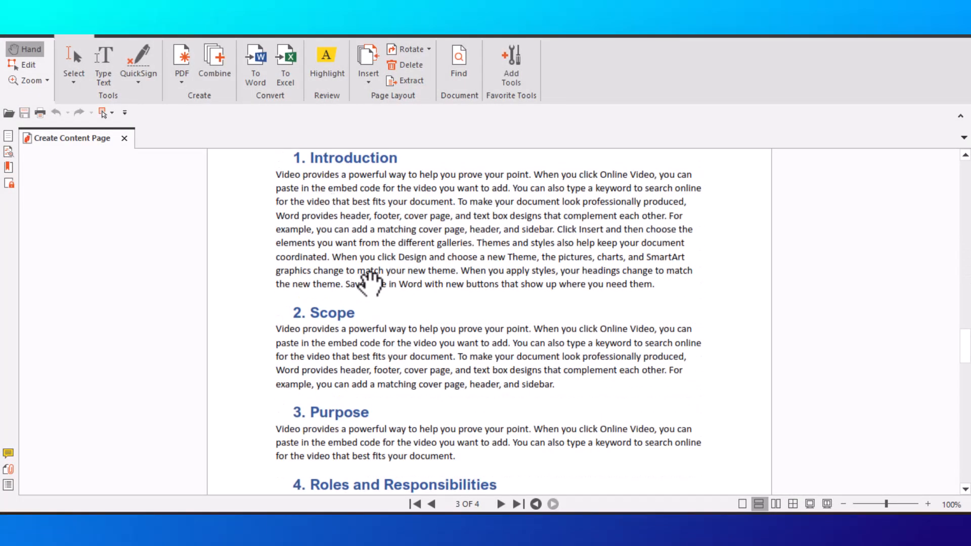
{"action": "scroll", "coordinate": [375, 282], "scroll_direction": "up", "scroll_amount": 1}
{"action": "scroll", "coordinate": [376, 283], "scroll_direction": "up", "scroll_amount": 10}
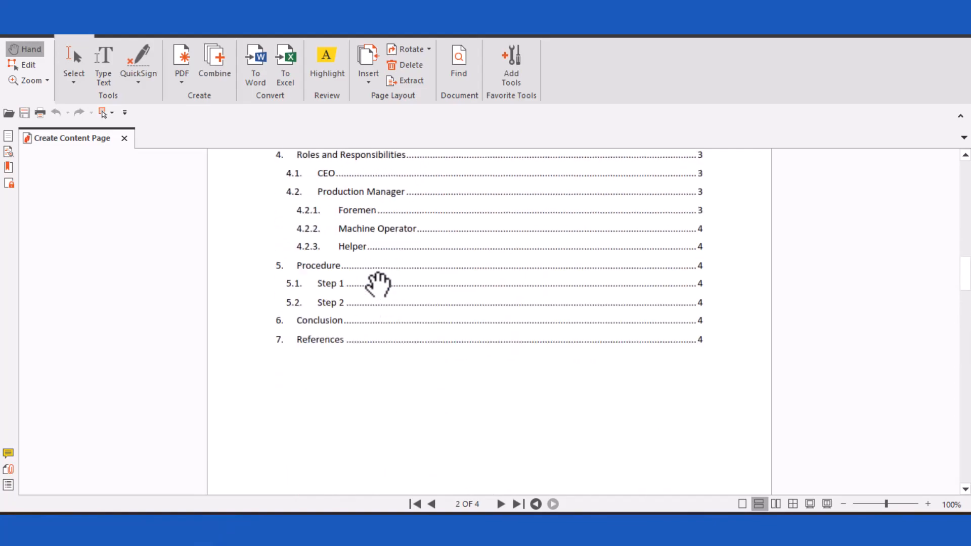
{"action": "left_click", "coordinate": [314, 290]}
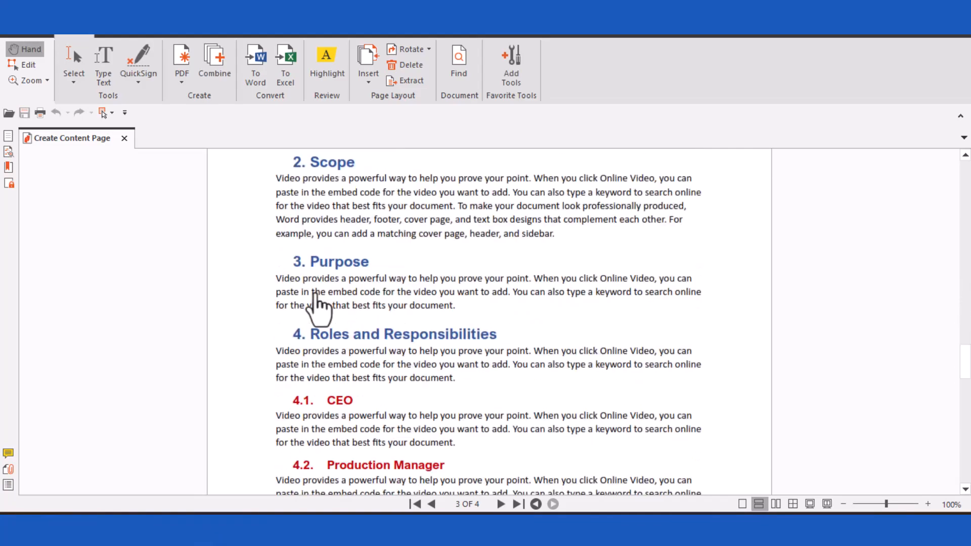
Step: Return to the PDF's contents page each time and test the Conclusion and Machine Operator links
{"action": "scroll", "coordinate": [364, 308], "scroll_direction": "up", "scroll_amount": 10}
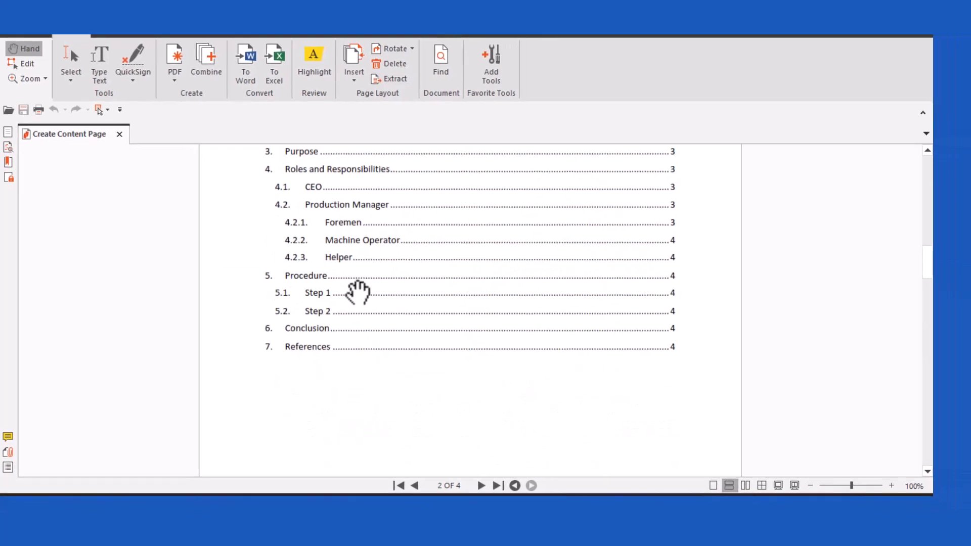
{"action": "left_click", "coordinate": [310, 331]}
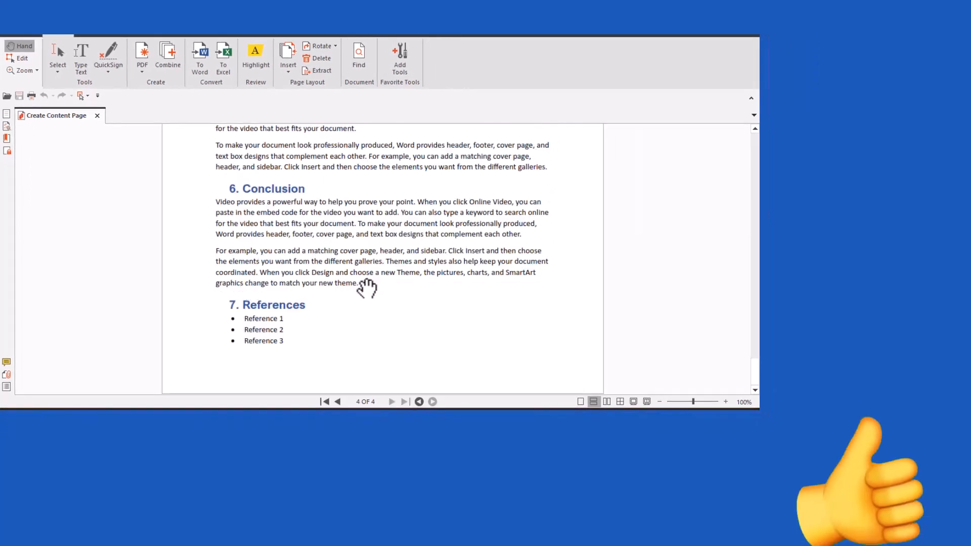
{"action": "scroll", "coordinate": [332, 283], "scroll_direction": "up", "scroll_amount": 15}
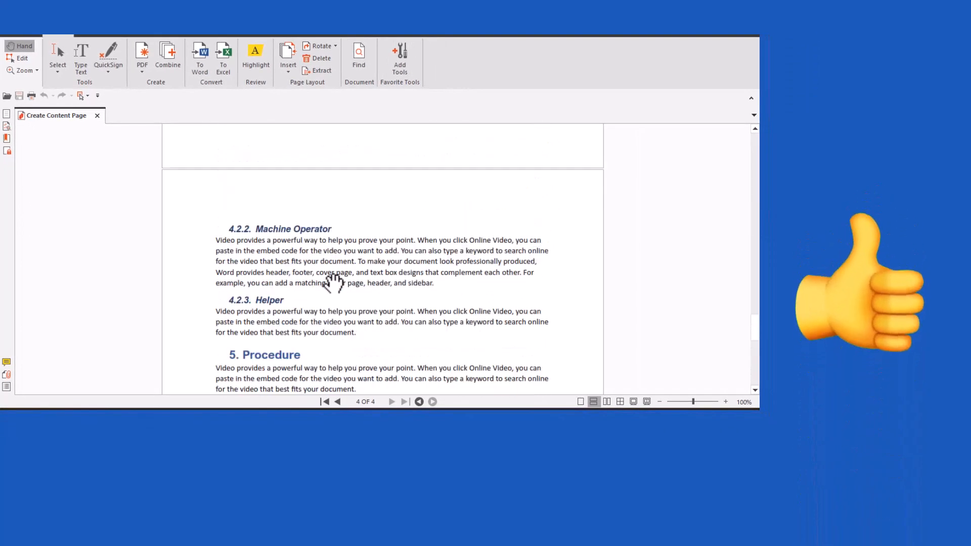
{"action": "scroll", "coordinate": [334, 281], "scroll_direction": "up", "scroll_amount": 15}
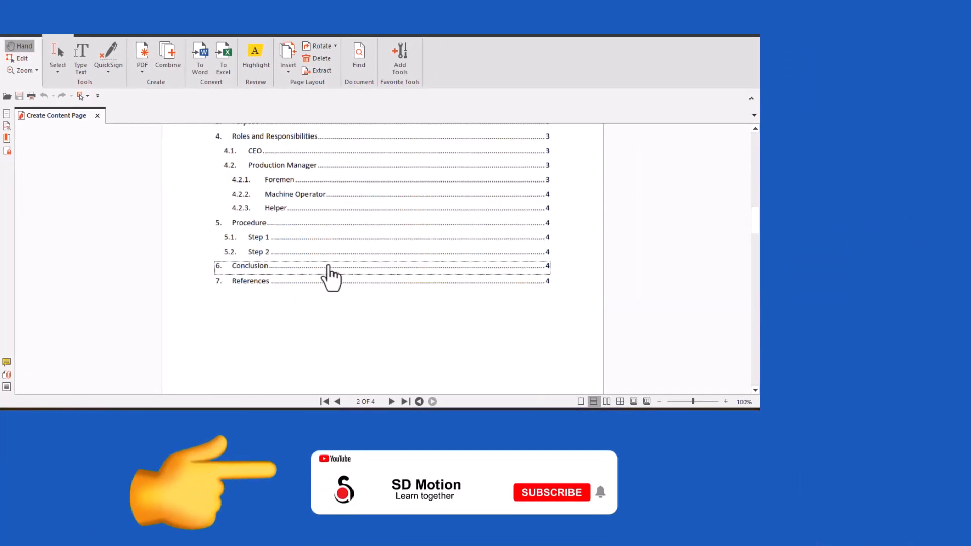
{"action": "scroll", "coordinate": [269, 250], "scroll_direction": "up", "scroll_amount": 2}
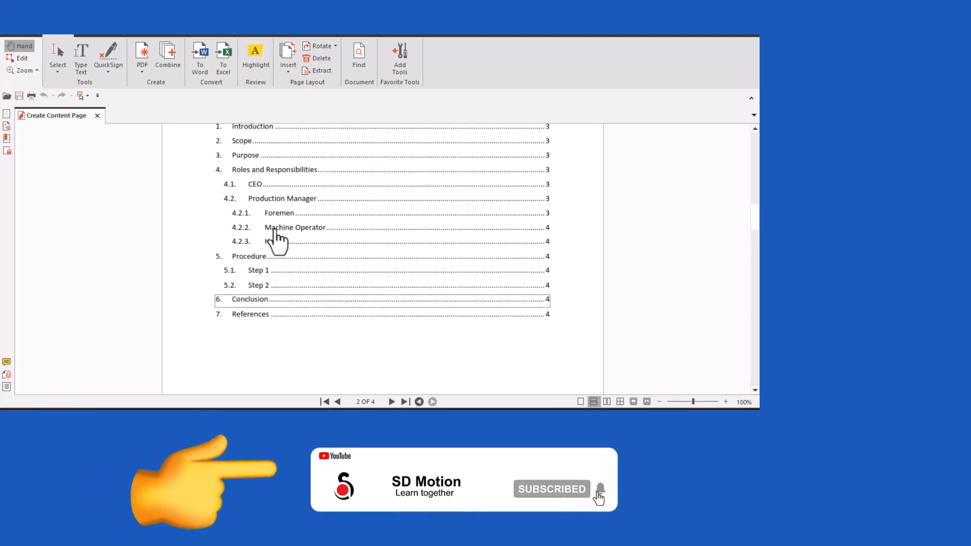
{"action": "left_click", "coordinate": [276, 228]}
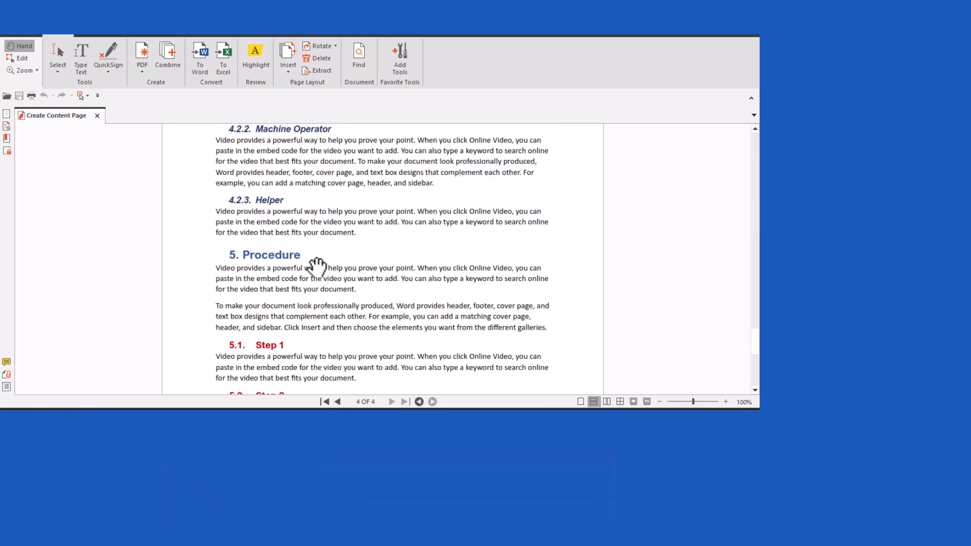